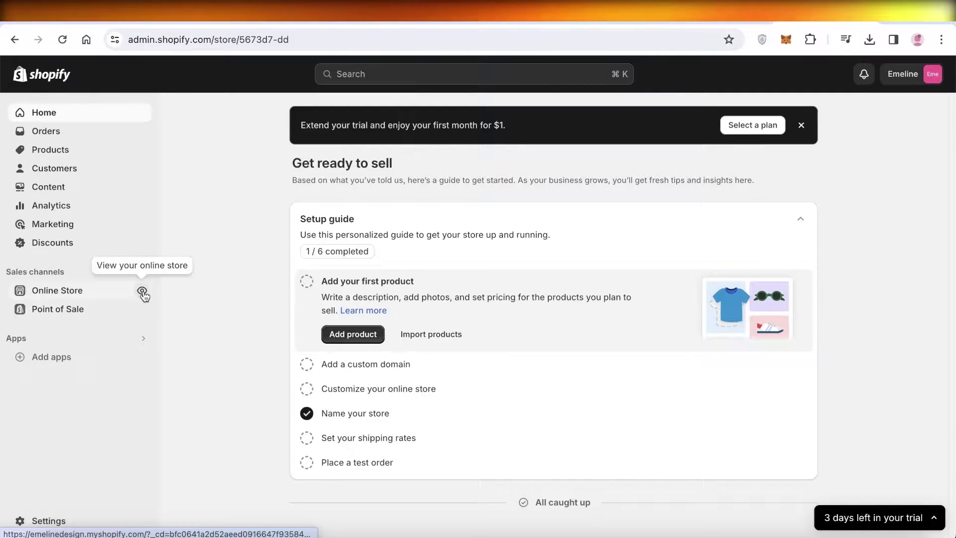
# - View the online store, then go to the admin's Content > Files page
pyautogui.click(143, 291)
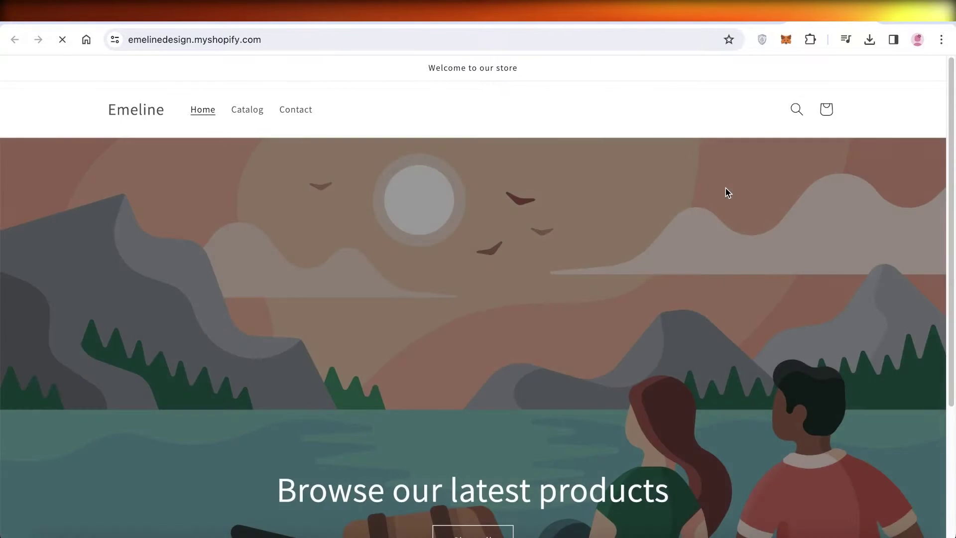
pyautogui.scroll(-10, 252, 374)
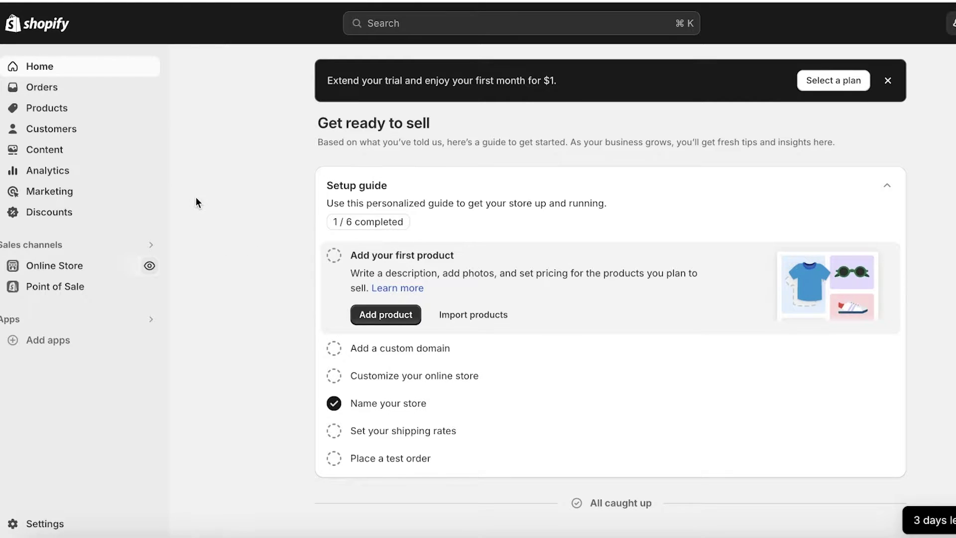
pyautogui.click(58, 148)
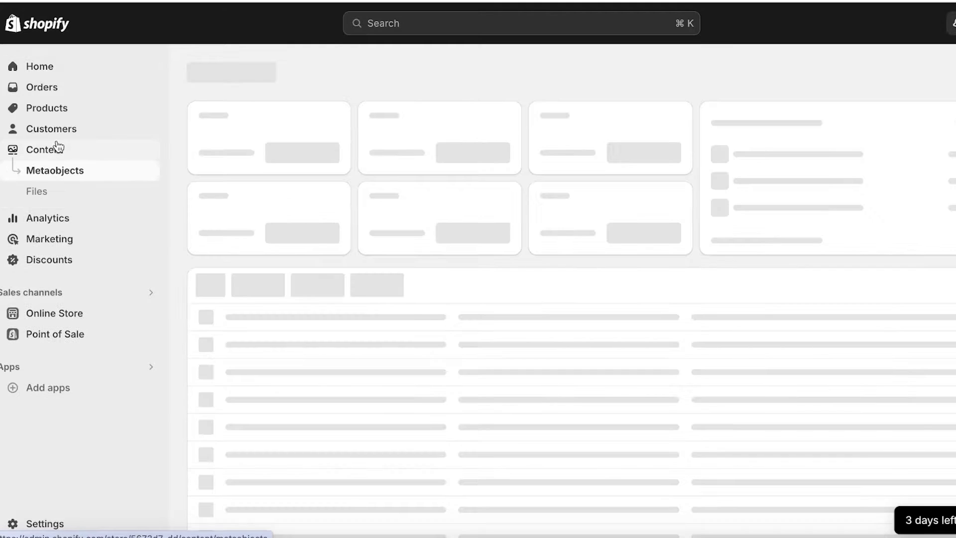
pyautogui.click(40, 201)
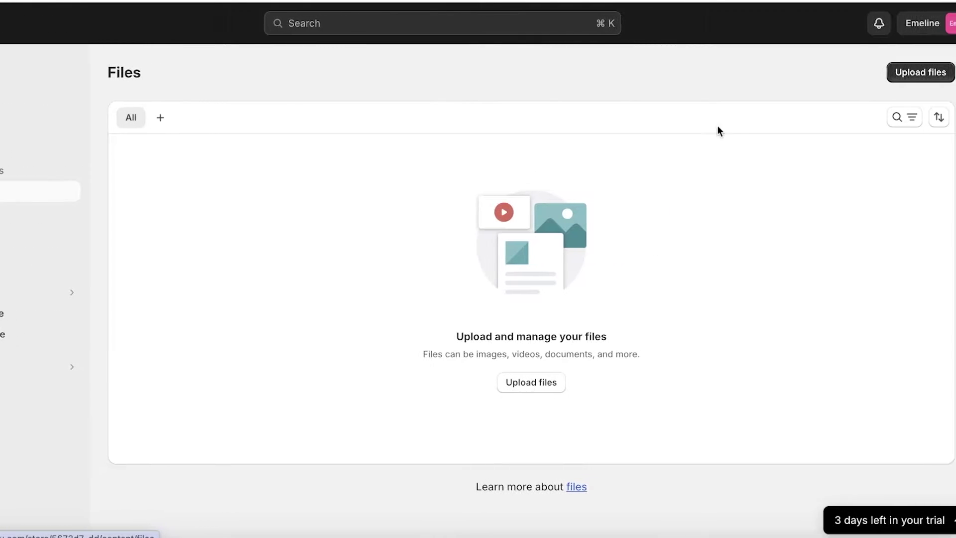
# - Upload Untitled design (1).mp4 from Downloads and wait for the upload to finish
pyautogui.click(885, 82)
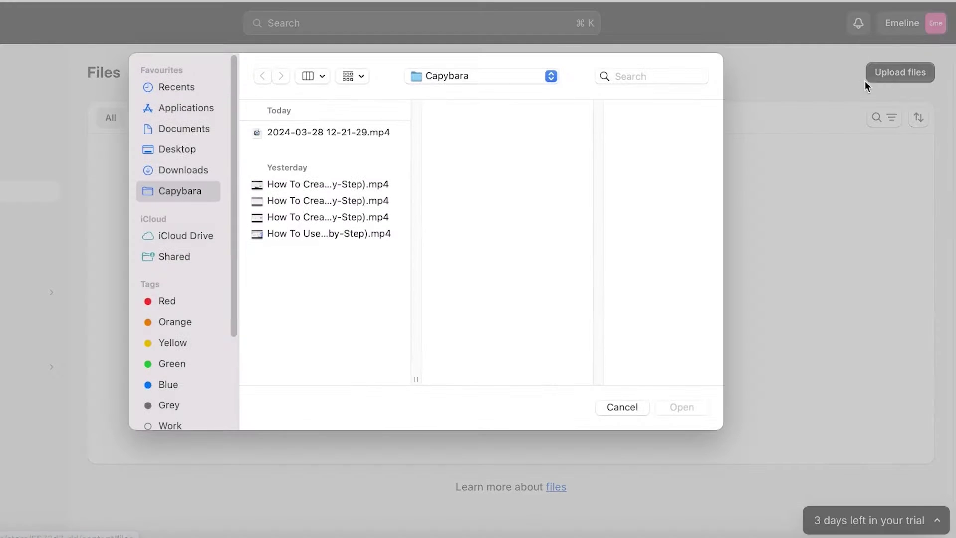
pyautogui.click(189, 151)
pyautogui.click(193, 166)
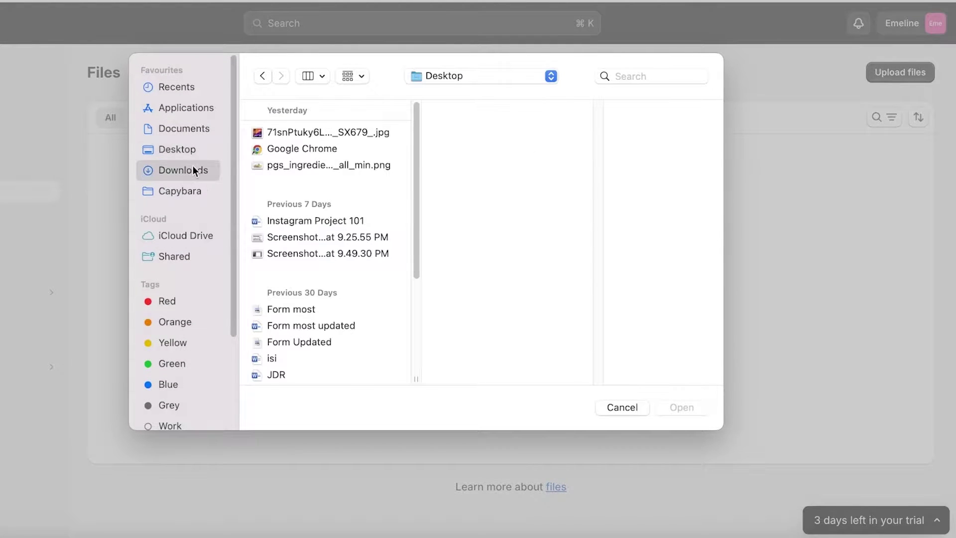
pyautogui.scroll(-10, 393, 206)
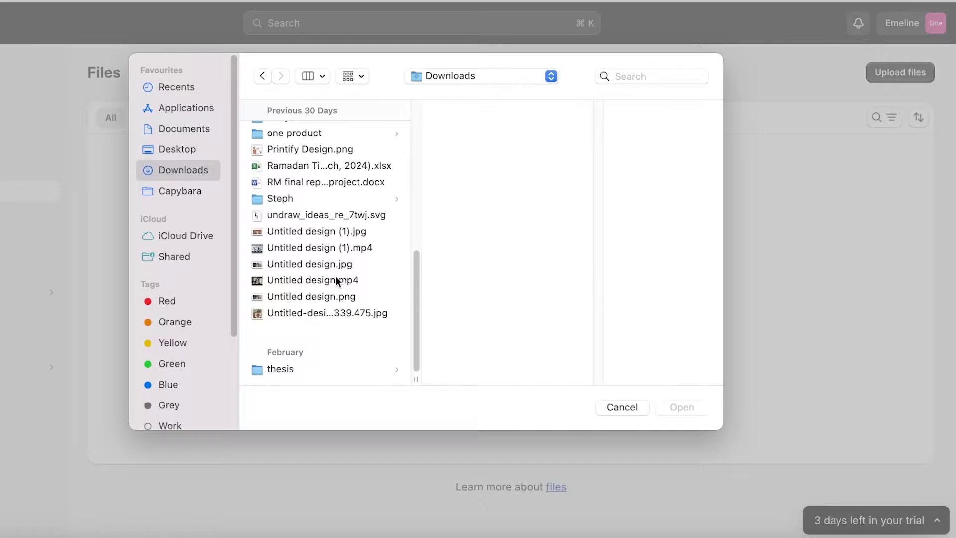
pyautogui.click(337, 280)
pyautogui.click(328, 267)
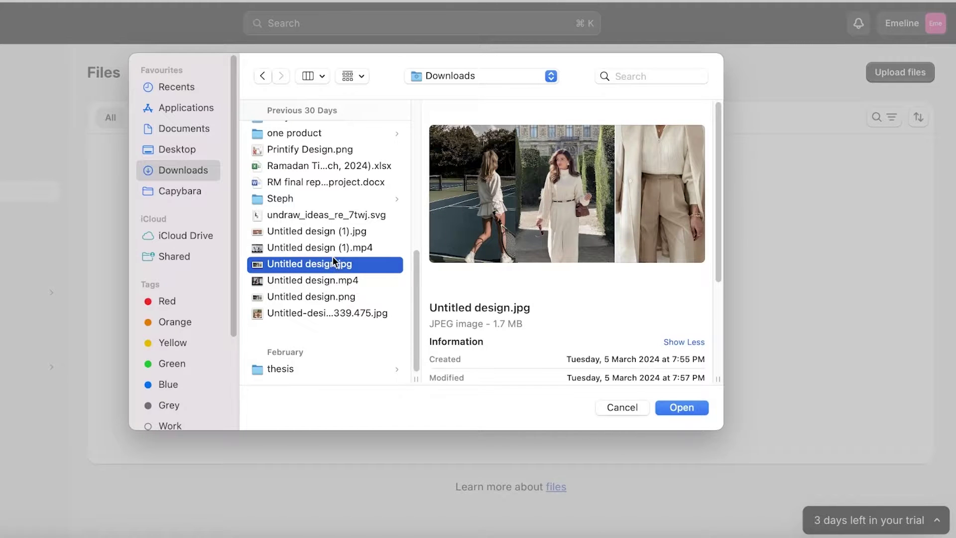
pyautogui.click(334, 253)
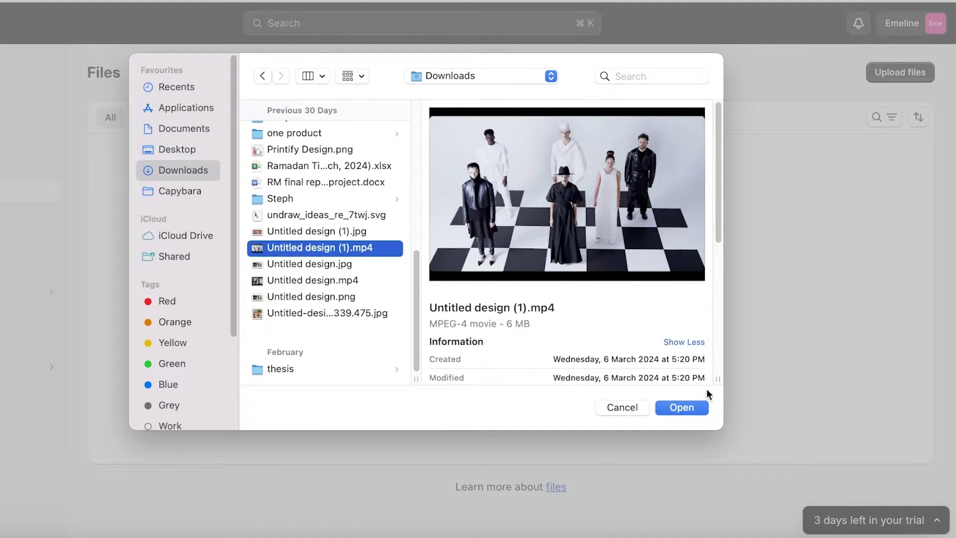
pyautogui.click(700, 406)
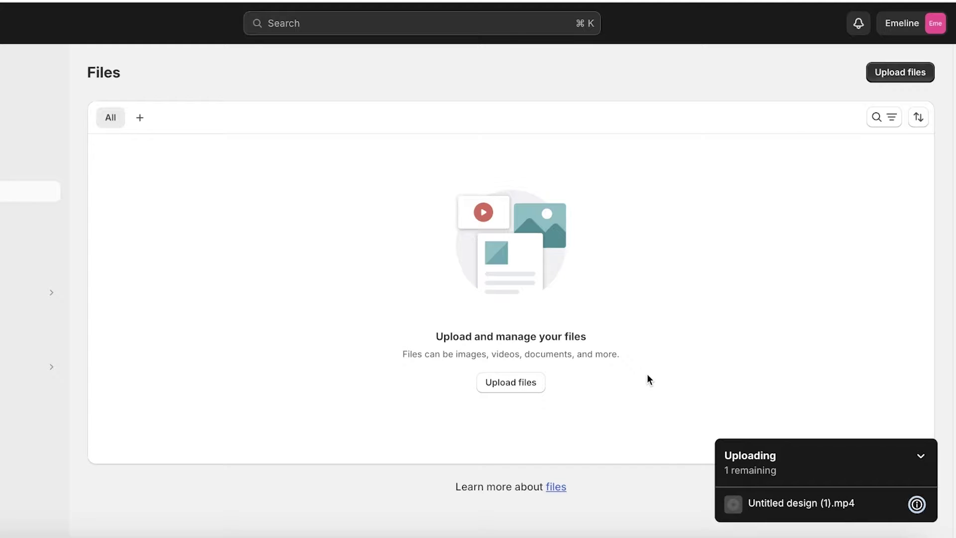
pyautogui.click(924, 464)
pyautogui.click(920, 485)
pyautogui.moveTo(917, 506)
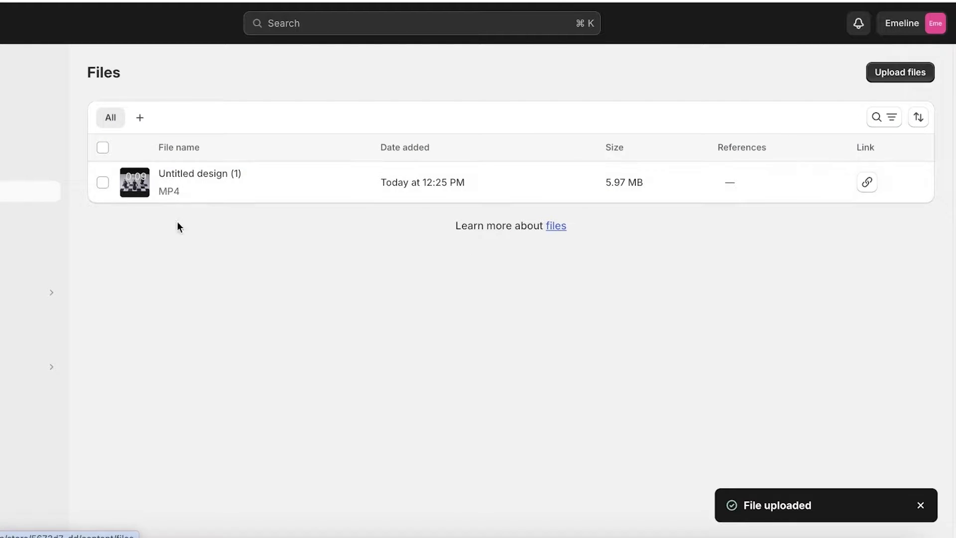
# - From the admin home, go to Online Store > Themes and remove the storefront password
pyautogui.rightClick(39, 62)
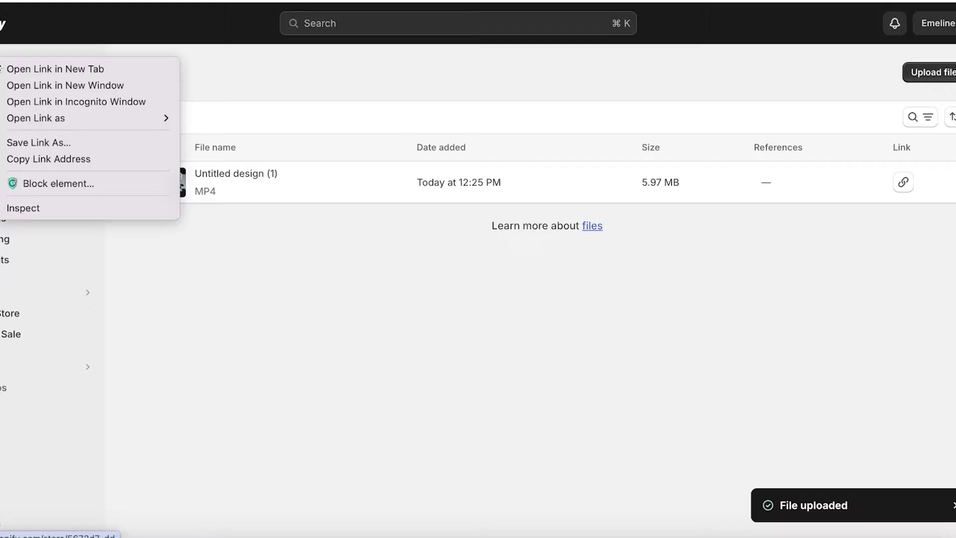
pyautogui.click(45, 68)
pyautogui.click(46, 73)
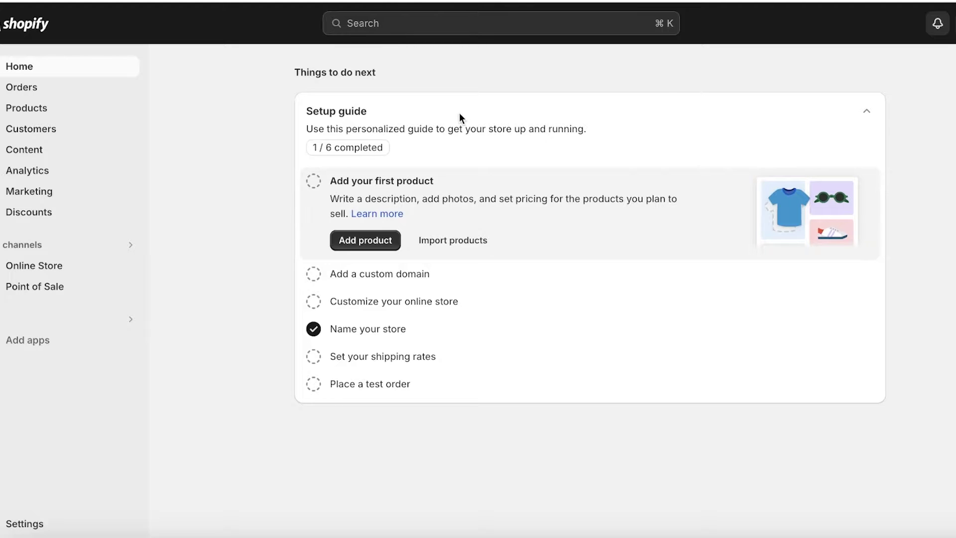
pyautogui.click(45, 276)
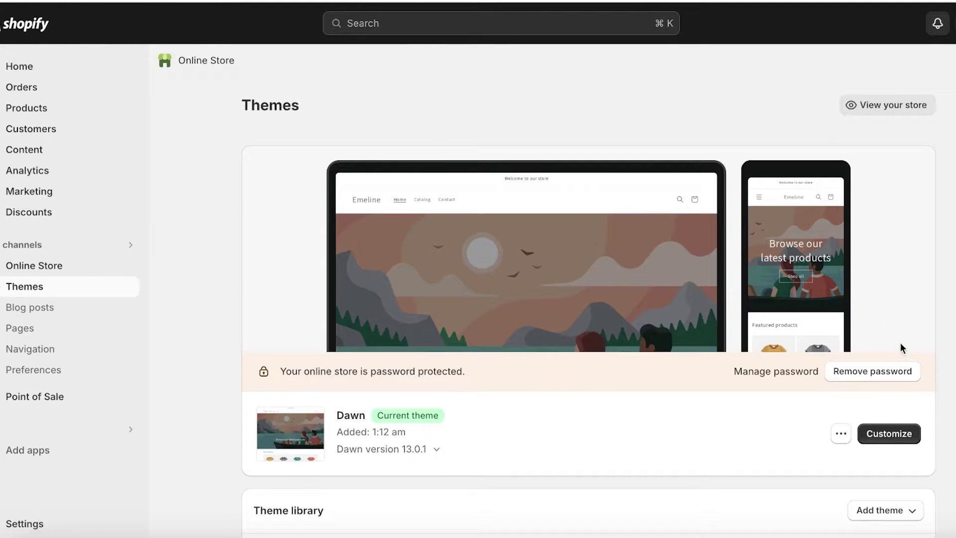
pyautogui.click(890, 374)
pyautogui.scroll(-4, 477, 292)
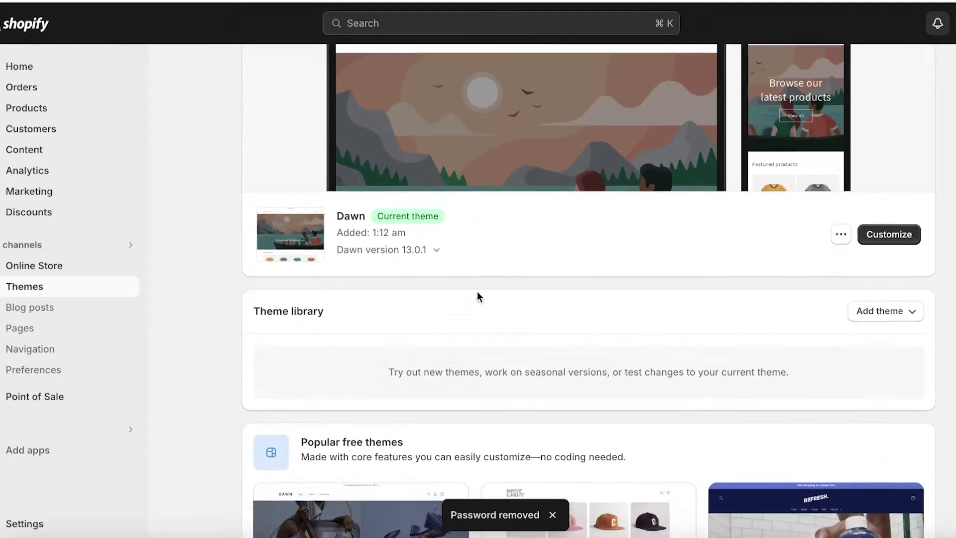
pyautogui.scroll(3, 500, 254)
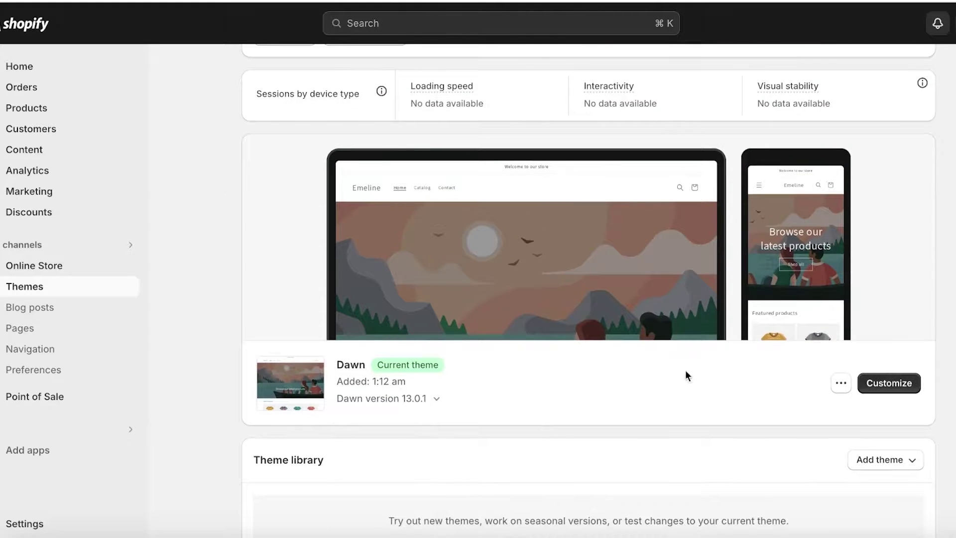
pyautogui.scroll(-6, 523, 369)
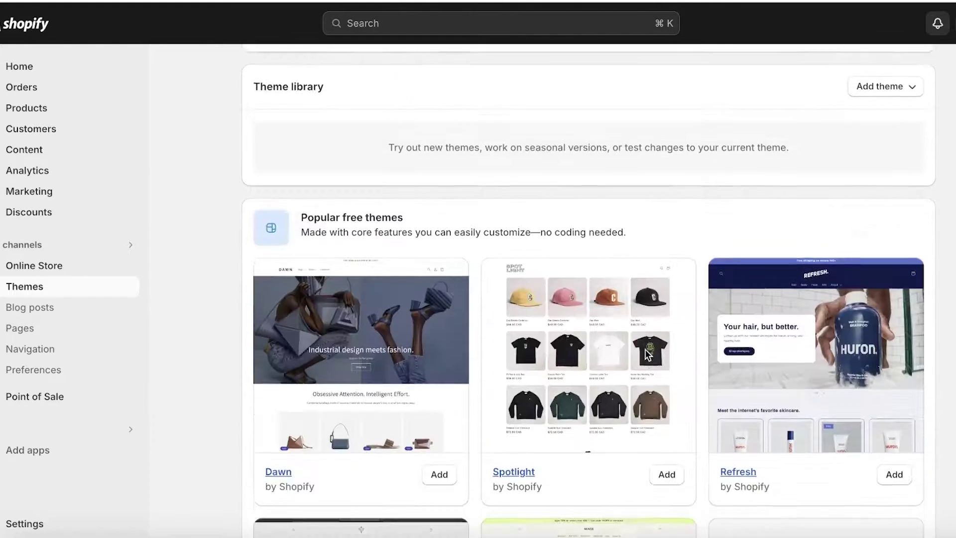
pyautogui.scroll(8, 646, 355)
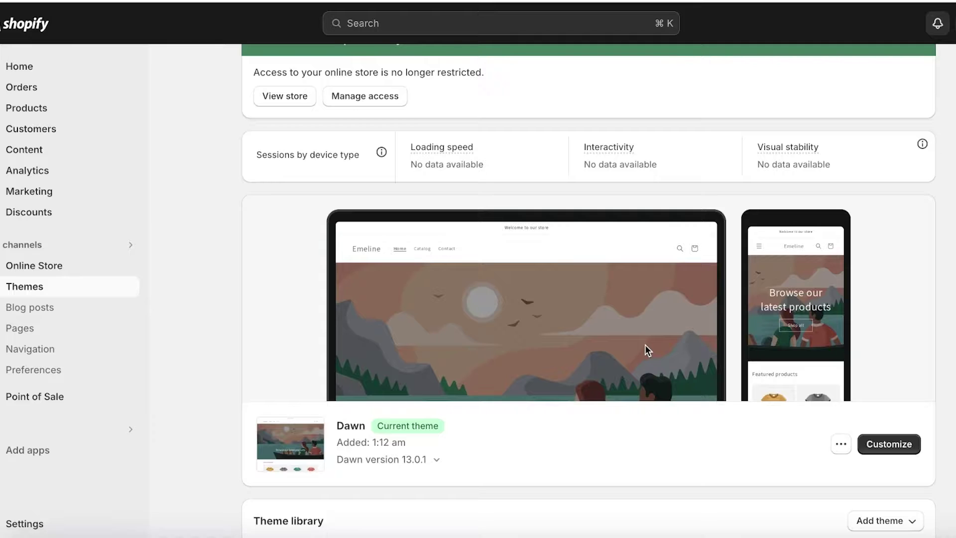
# - Open the Dawn theme's ••• menu and choose Edit code, then go back to Online Store > Themes
pyautogui.click(841, 445)
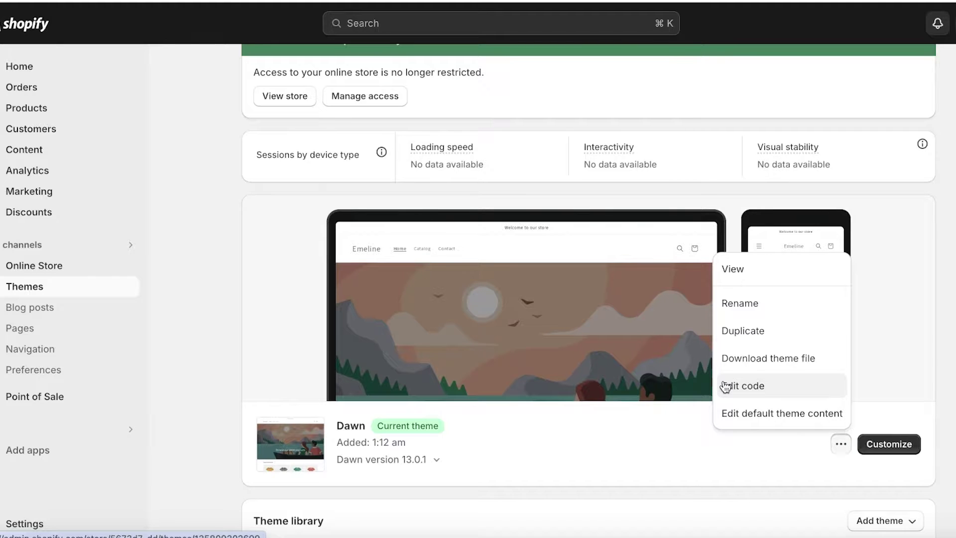
pyautogui.scroll(-3, 777, 330)
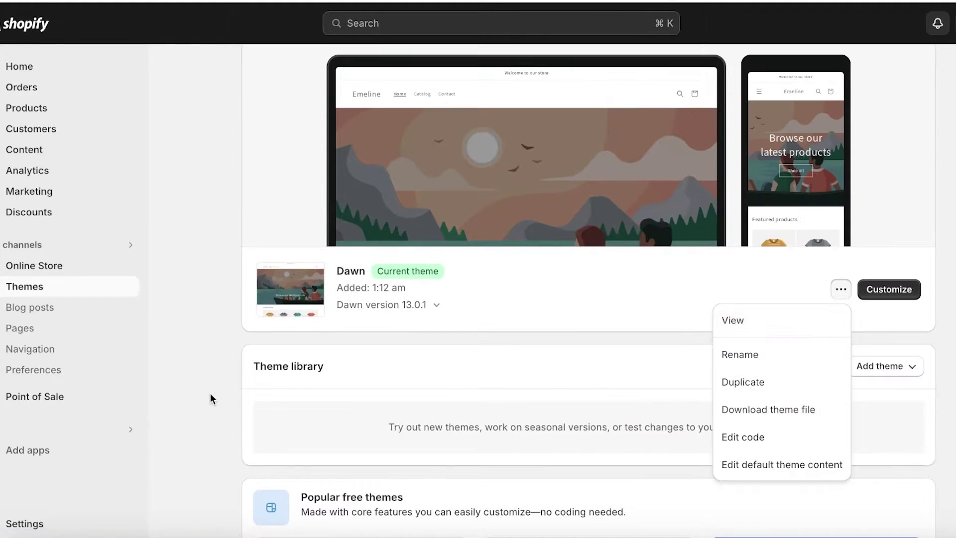
pyautogui.click(517, 408)
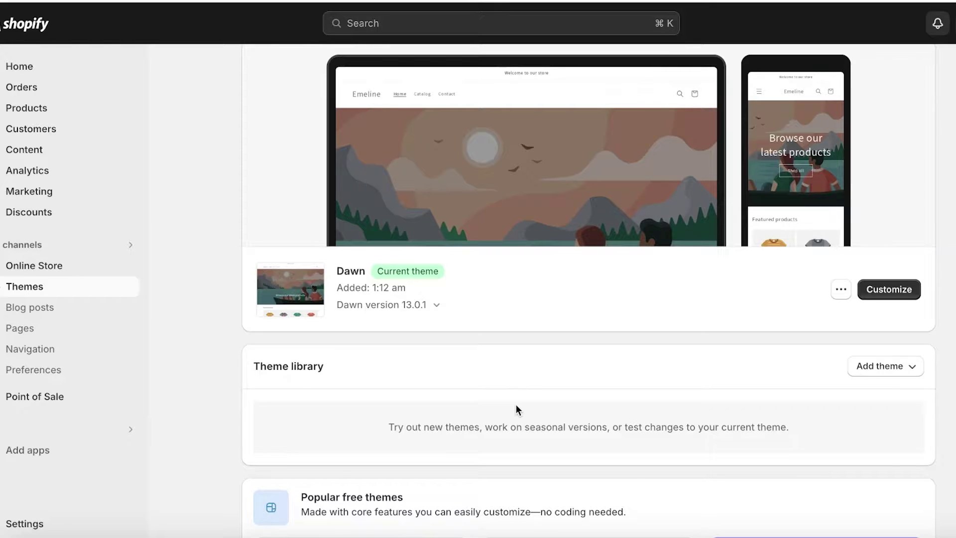
pyautogui.click(840, 291)
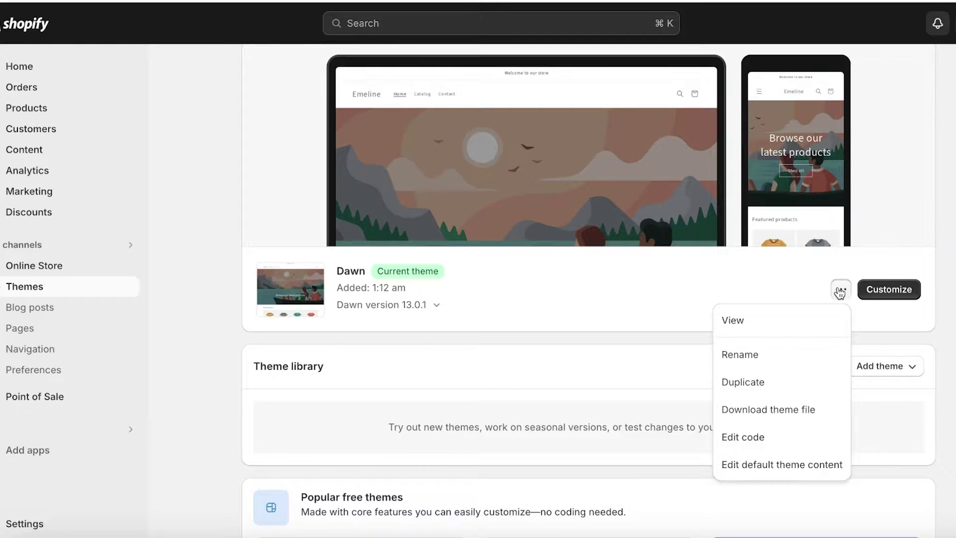
pyautogui.click(728, 438)
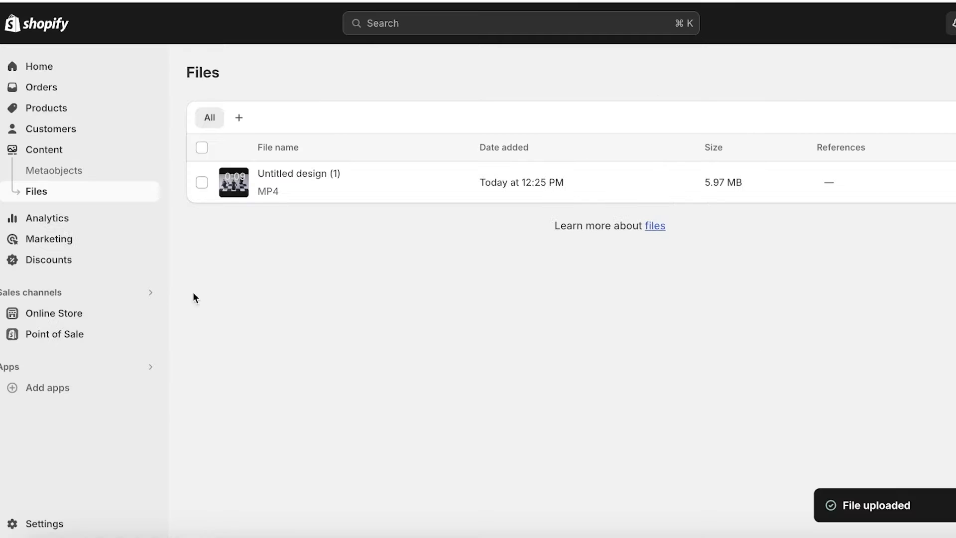
pyautogui.click(28, 313)
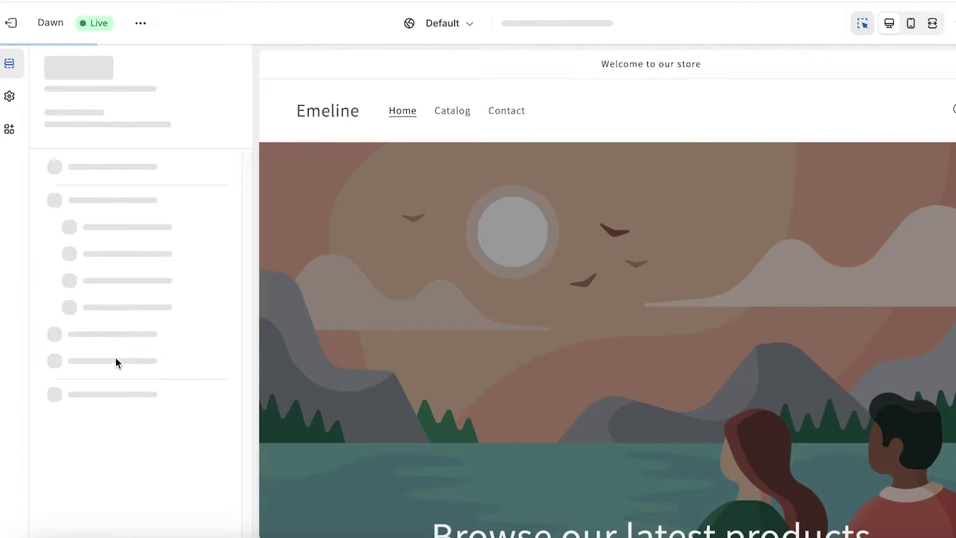
# - Browse the Add section list for the Dawn home page template
pyautogui.click(110, 361)
pyautogui.scroll(-3, 243, 346)
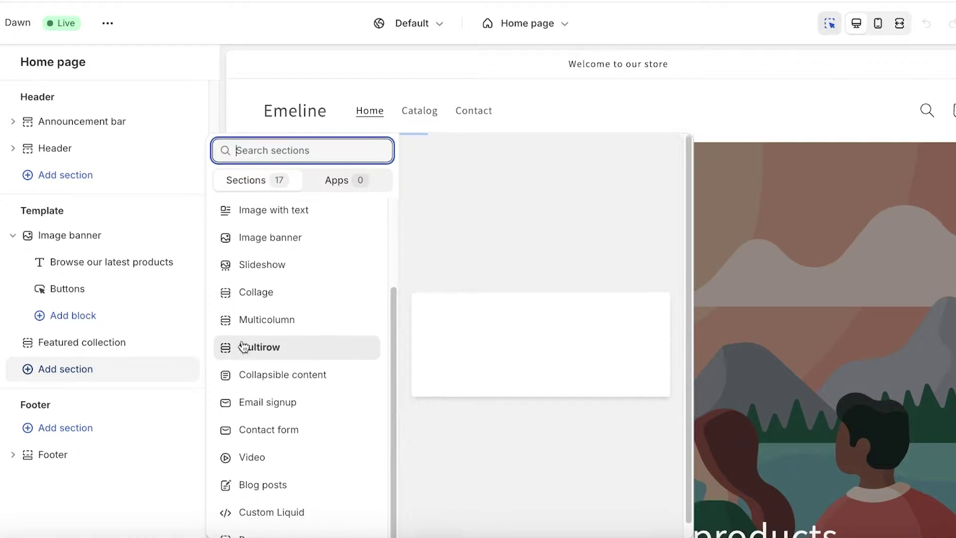
pyautogui.scroll(-1, 243, 346)
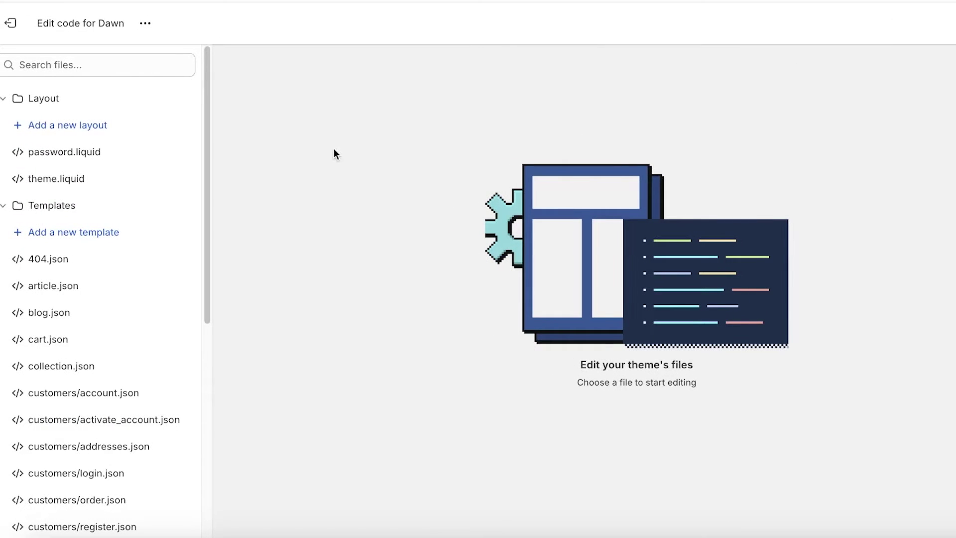
# - Add a background-video.liquid file under Sections and delete its default schema code
pyautogui.click(55, 97)
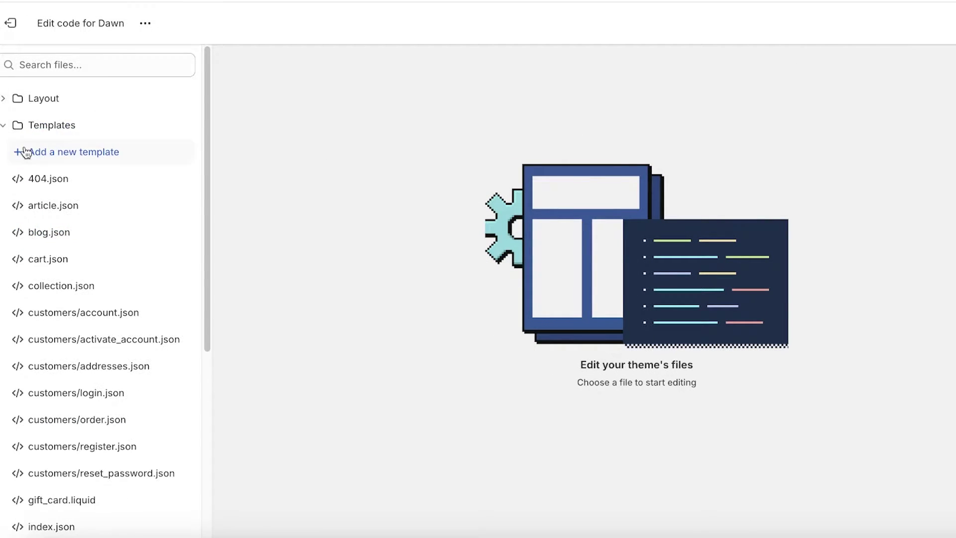
pyautogui.click(27, 127)
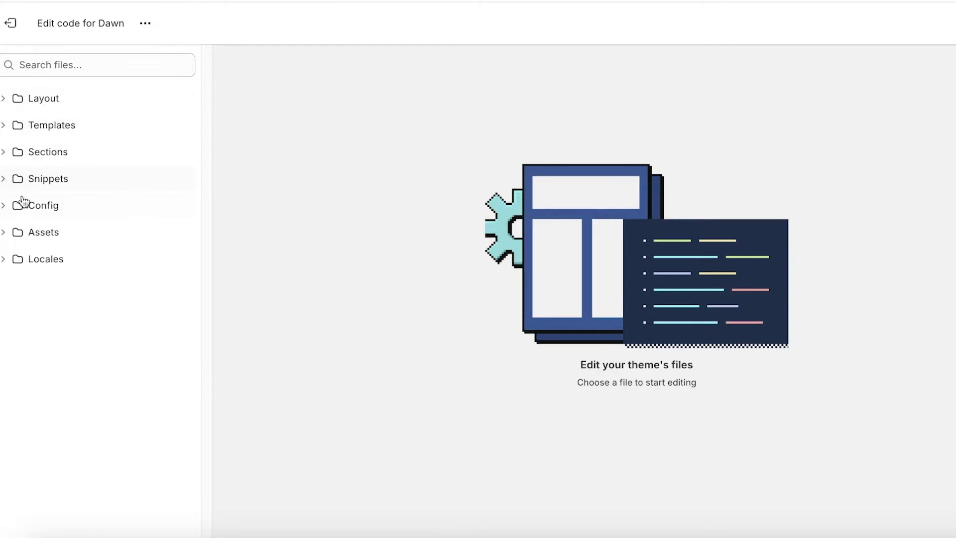
pyautogui.click(56, 152)
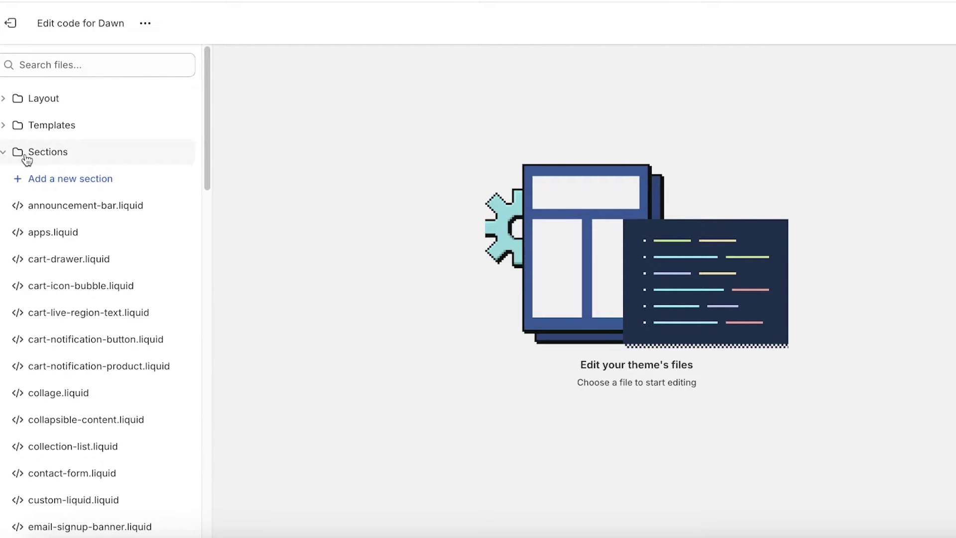
pyautogui.click(42, 184)
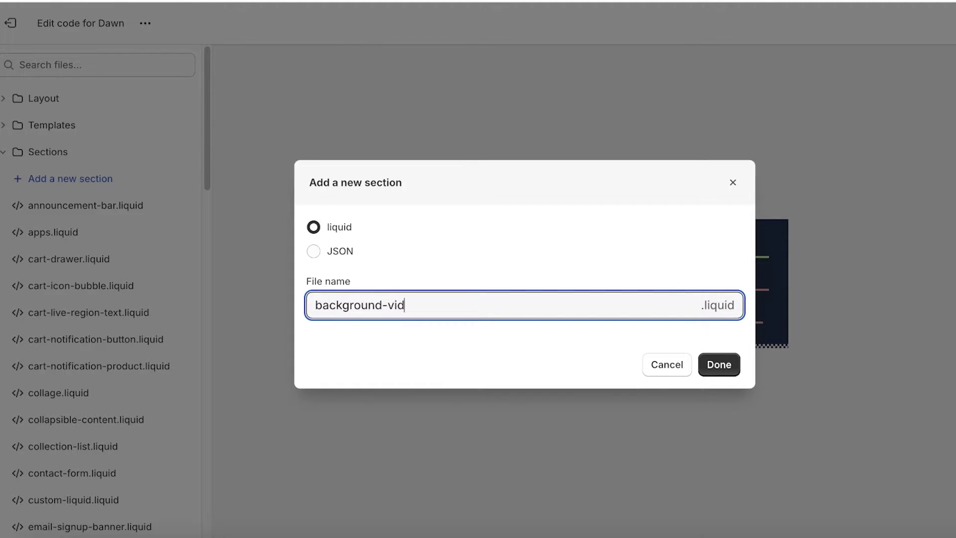
pyautogui.click(727, 374)
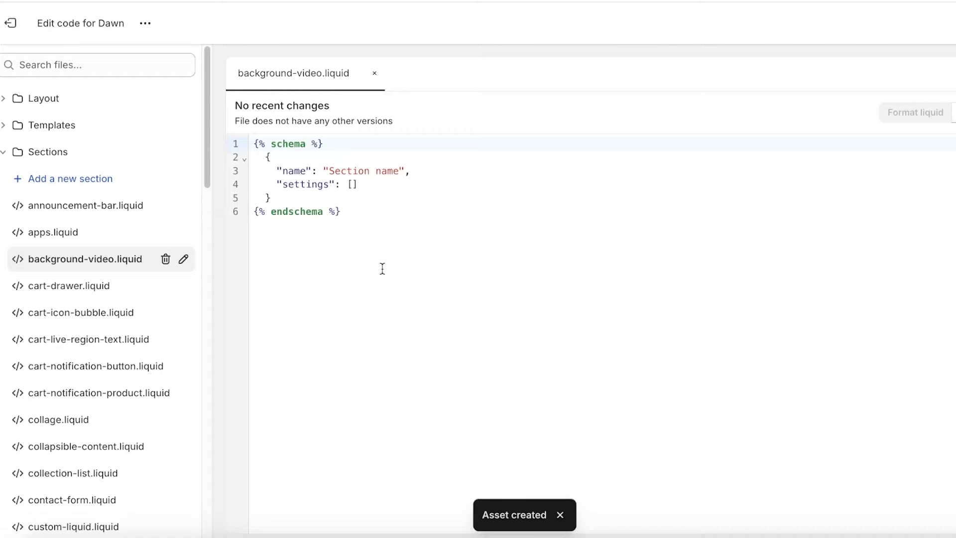
pyautogui.hotkey('ctrl', 'a')
pyautogui.press('BackSpace')
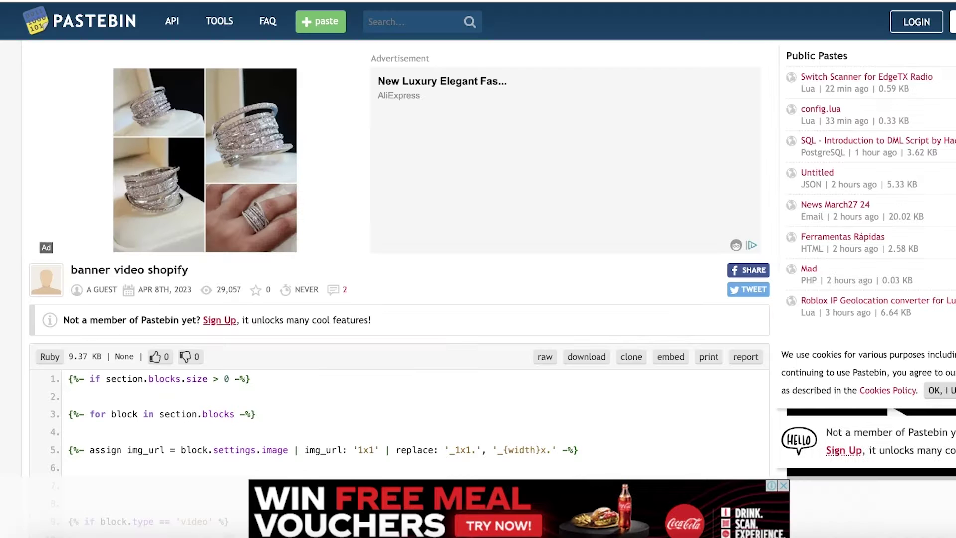
# - Select the Pastebin code from line 1 through line 859 ({% endschema %})
pyautogui.scroll(-20, 390, 231)
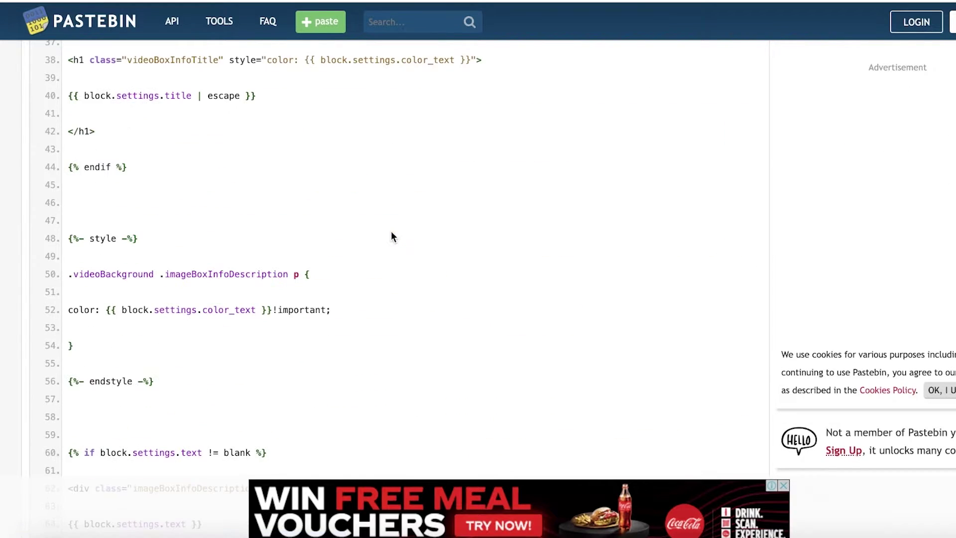
pyautogui.scroll(15, 392, 229)
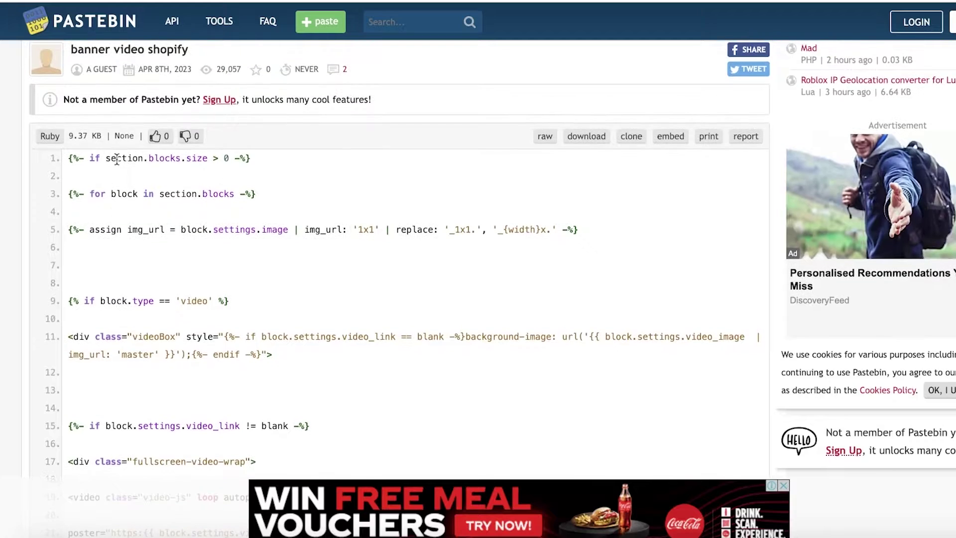
pyautogui.scroll(-20, 264, 305)
pyautogui.moveTo(84, 176); pyautogui.dragTo(142, 344)
pyautogui.scroll(-20, 259, 306)
pyautogui.scroll(-20, 247, 322)
pyautogui.scroll(-15, 247, 315)
pyautogui.scroll(8, 250, 312)
pyautogui.scroll(-2, 241, 343)
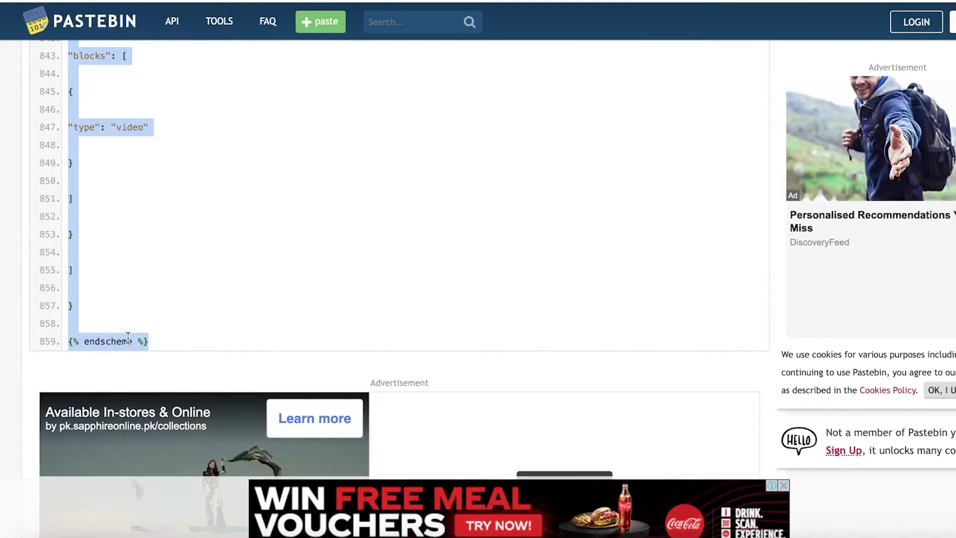
# - Copy the selected banner video code to the clipboard
pyautogui.rightClick(128, 338)
pyautogui.click(144, 355)
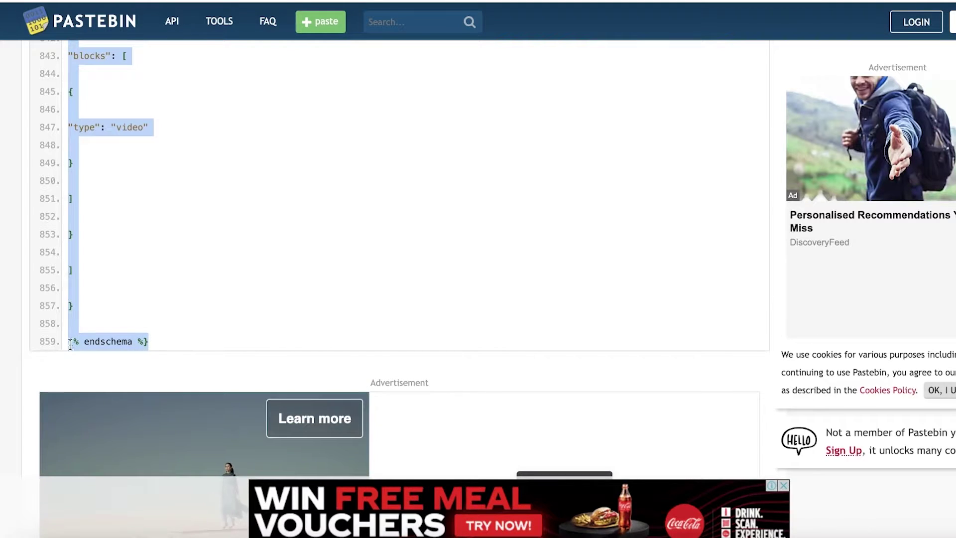
pyautogui.scroll(20, 62, 349)
pyautogui.scroll(20, 61, 367)
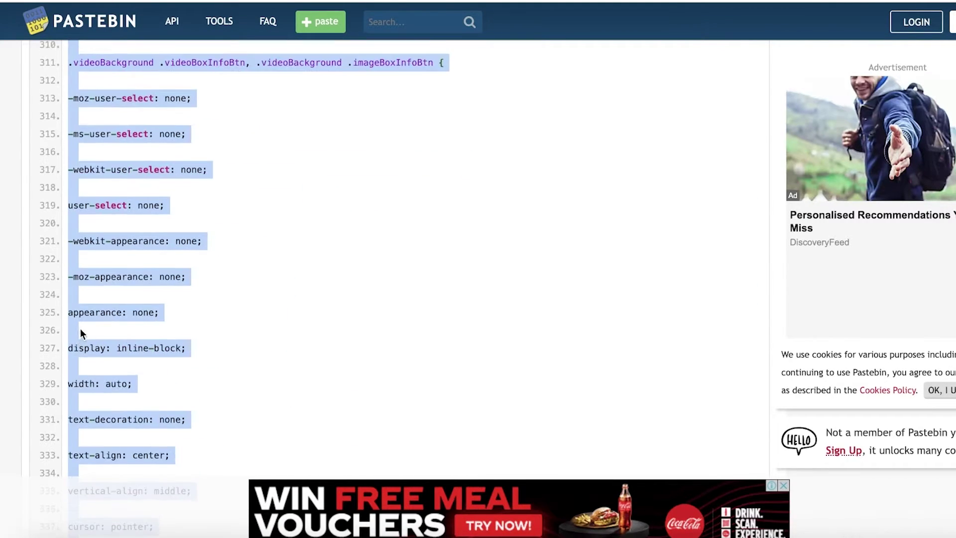
pyautogui.scroll(20, 86, 329)
pyautogui.scroll(-4, 94, 337)
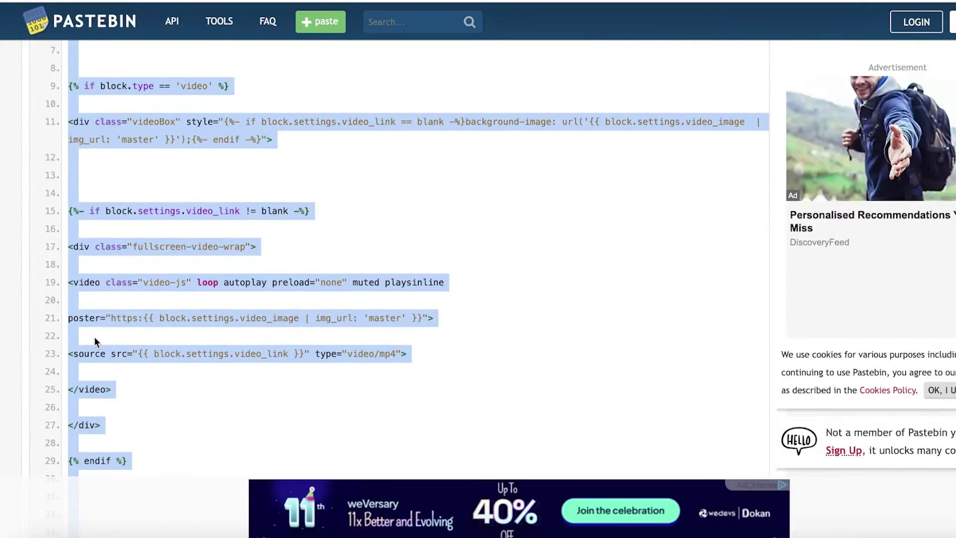
pyautogui.scroll(2, 107, 306)
pyautogui.scroll(3, 107, 307)
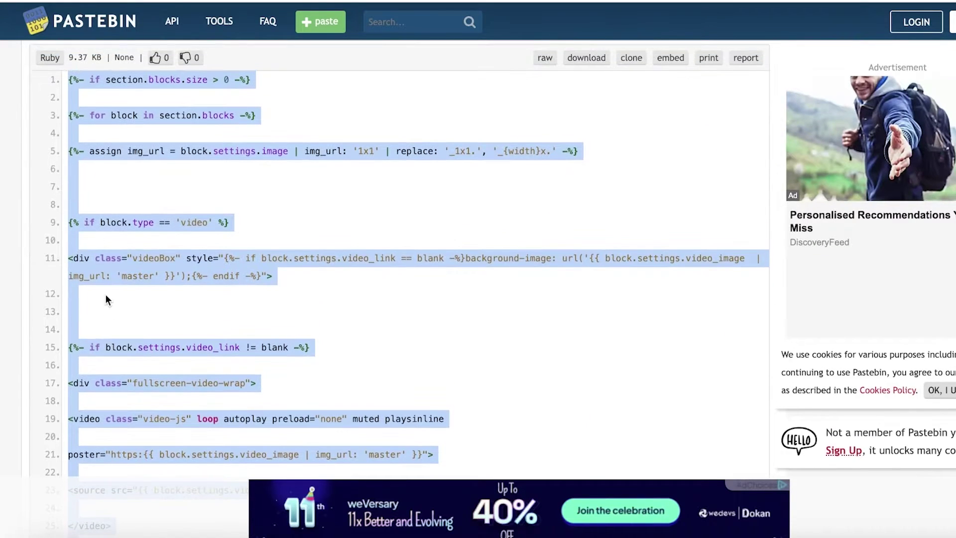
pyautogui.rightClick(105, 73)
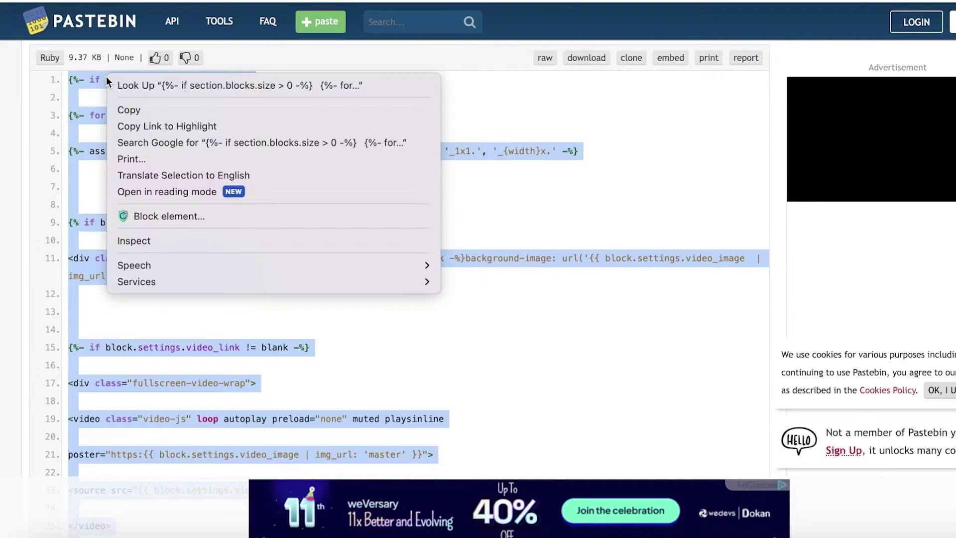
pyautogui.click(125, 104)
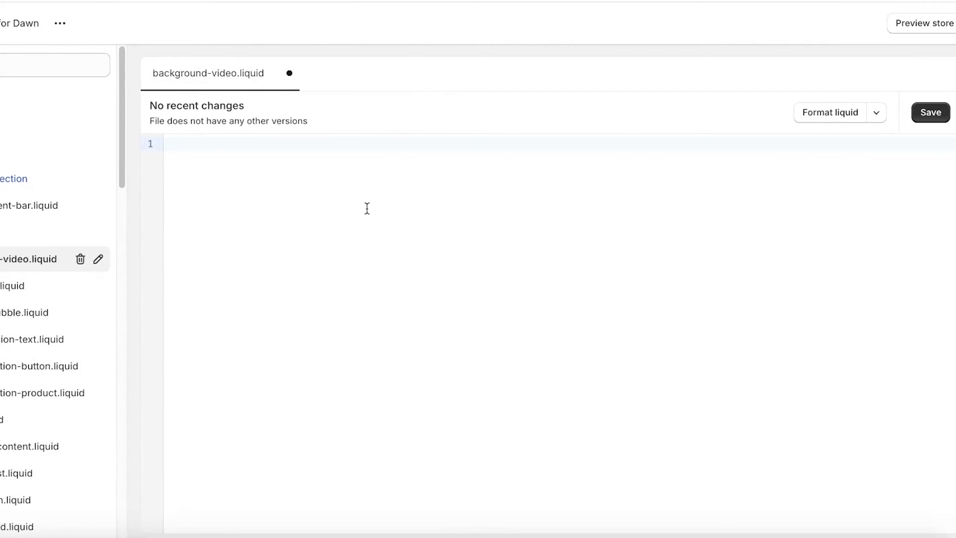
# - Paste the banner video code into background-video.liquid, save it, and go back to Themes
pyautogui.rightClick(339, 174)
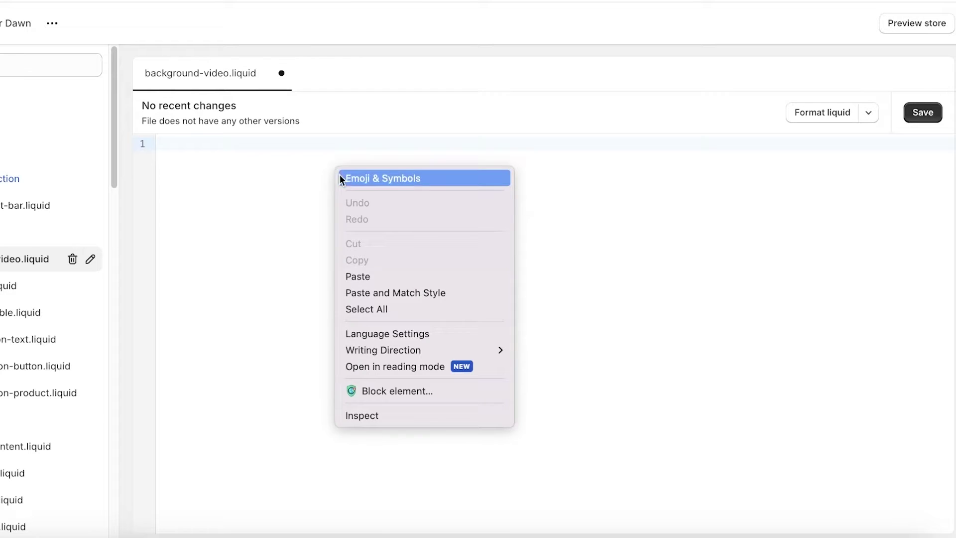
pyautogui.click(372, 277)
pyautogui.scroll(10, 373, 280)
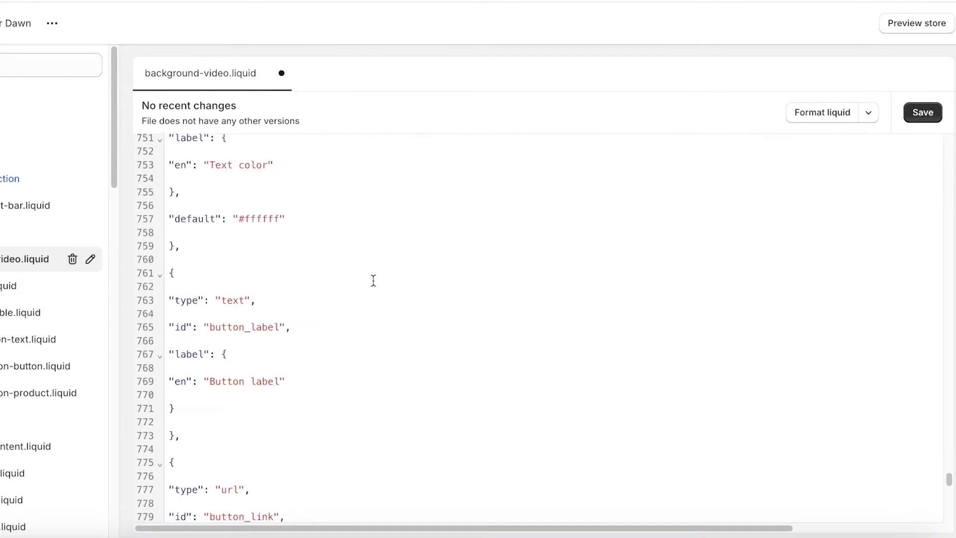
pyautogui.scroll(20, 373, 281)
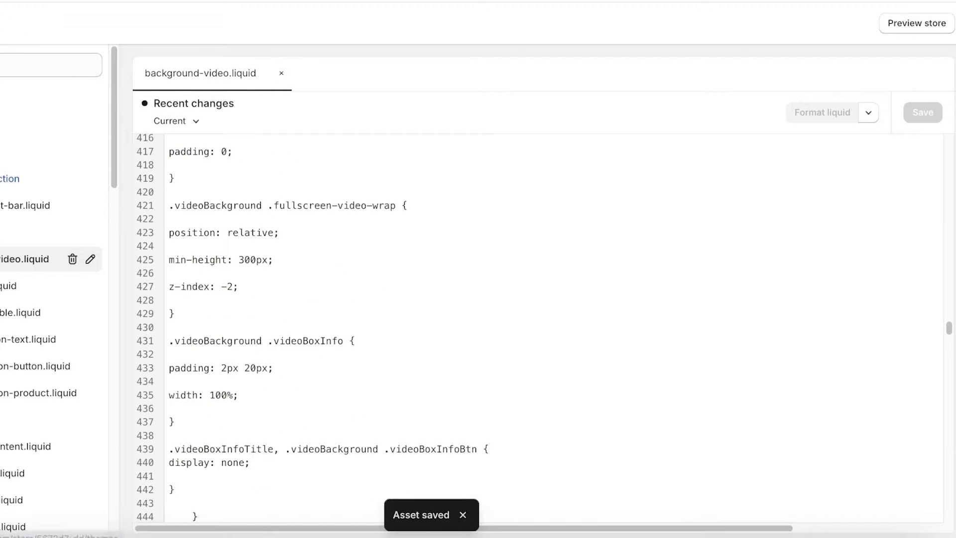
pyautogui.hotkey('alt', 'Left')
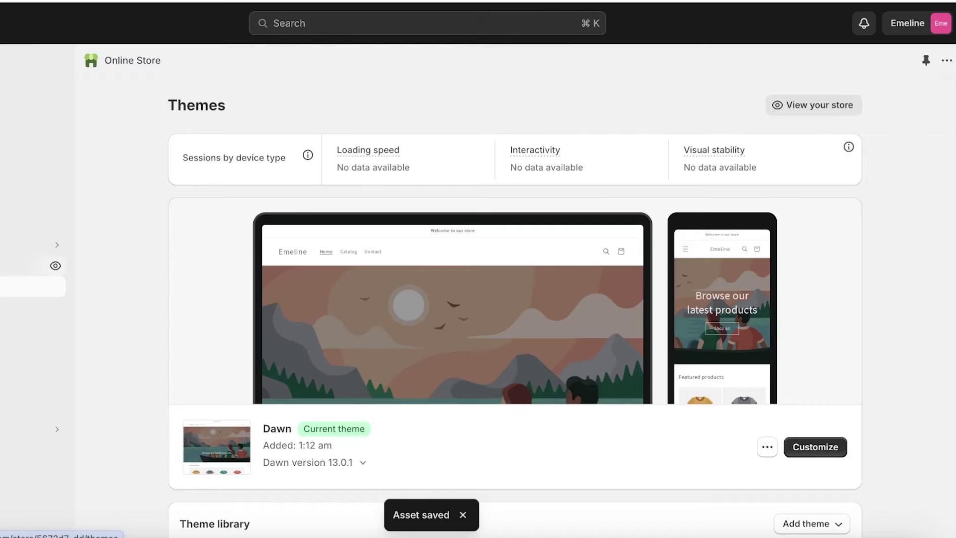
# - In the Dawn editor, add Video Background below Featured collection and open its Video slide block
pyautogui.scroll(-6, 897, 339)
pyautogui.scroll(3, 824, 160)
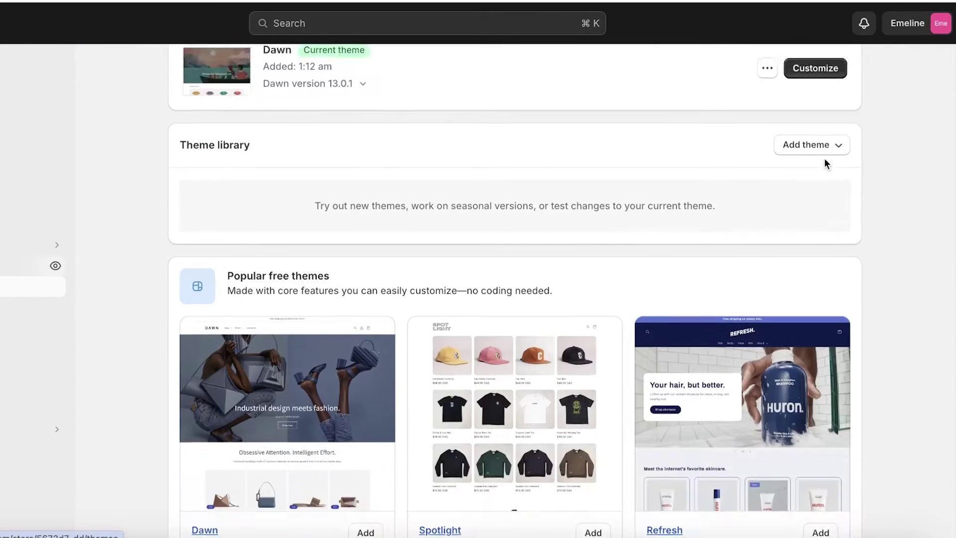
pyautogui.click(818, 192)
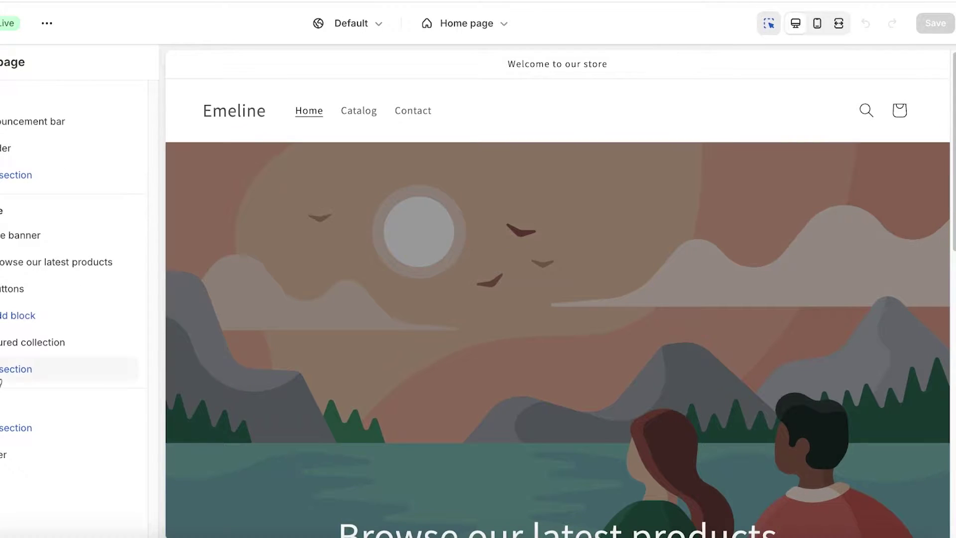
pyautogui.click(5, 371)
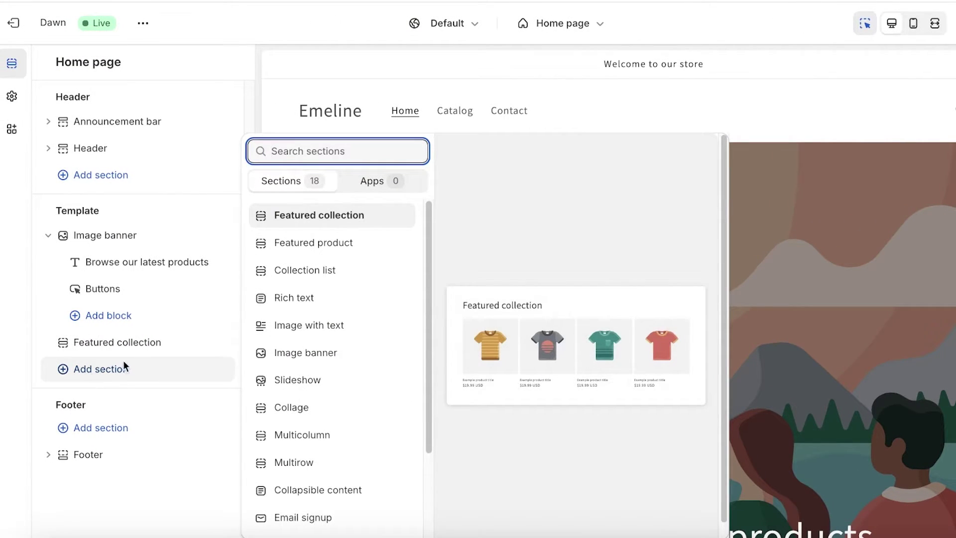
pyautogui.scroll(-3, 305, 271)
pyautogui.scroll(-1, 335, 478)
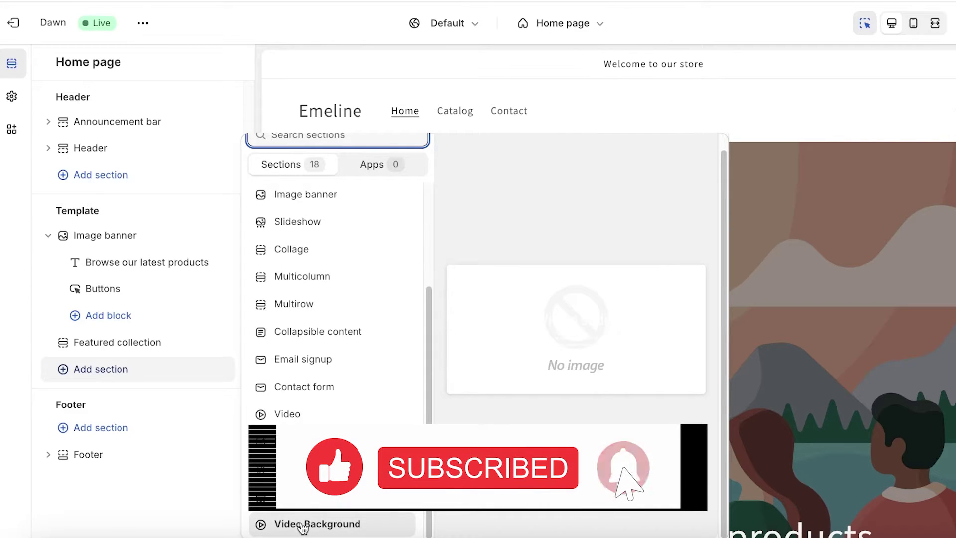
pyautogui.click(303, 525)
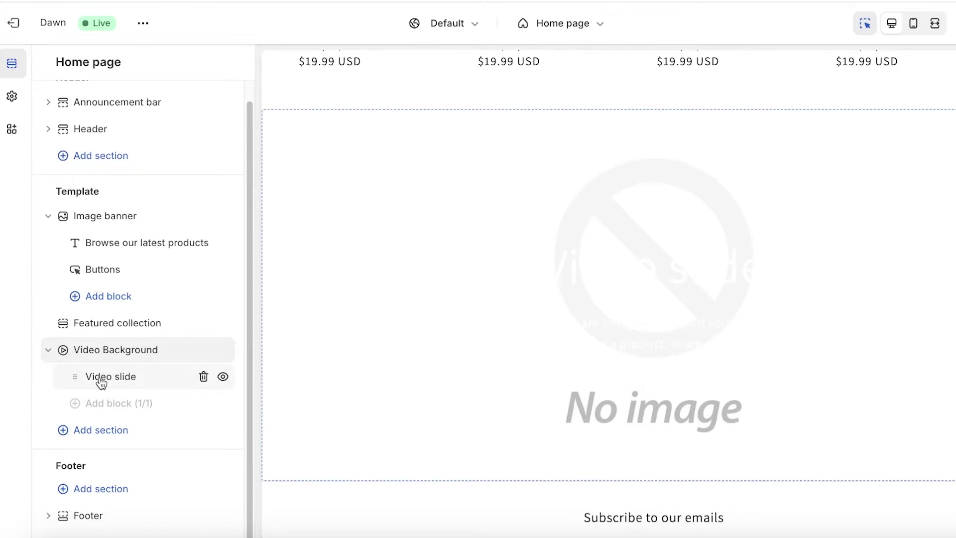
pyautogui.click(99, 377)
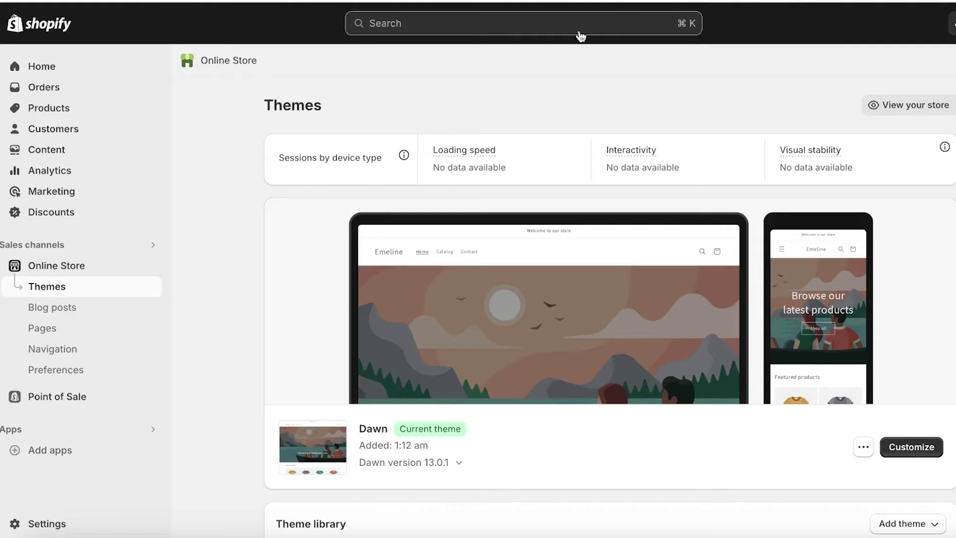
# - Copy the Untitled design (1) video's link from Content > Files
pyautogui.click(55, 156)
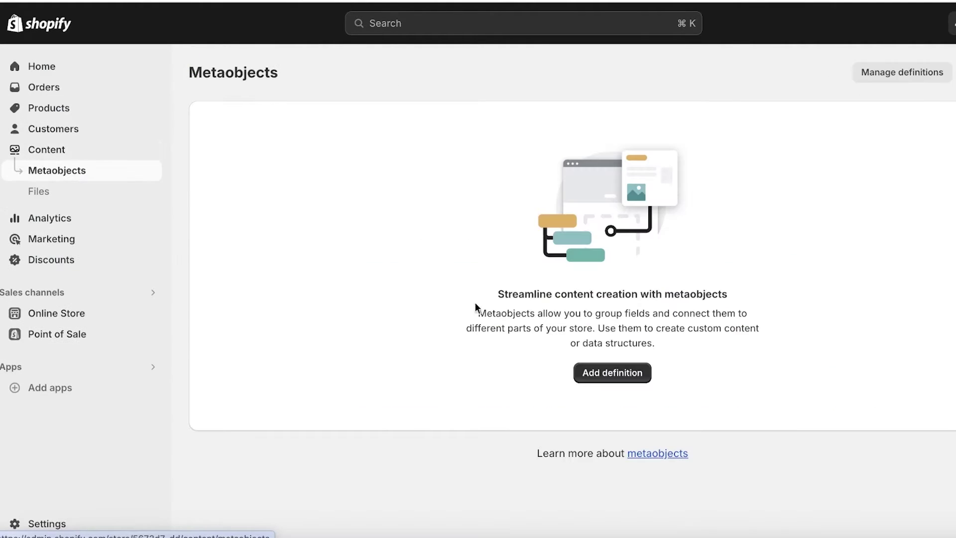
pyautogui.click(79, 199)
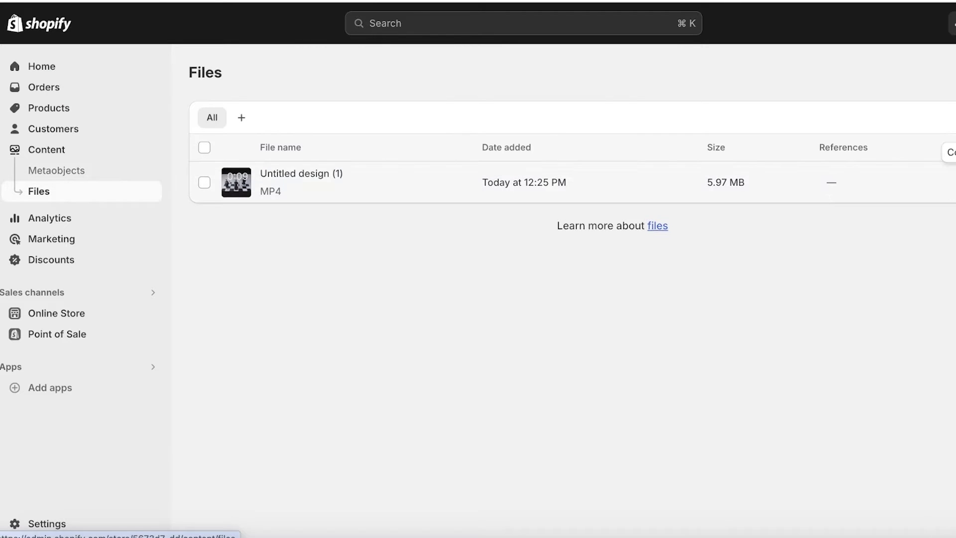
pyautogui.click(954, 182)
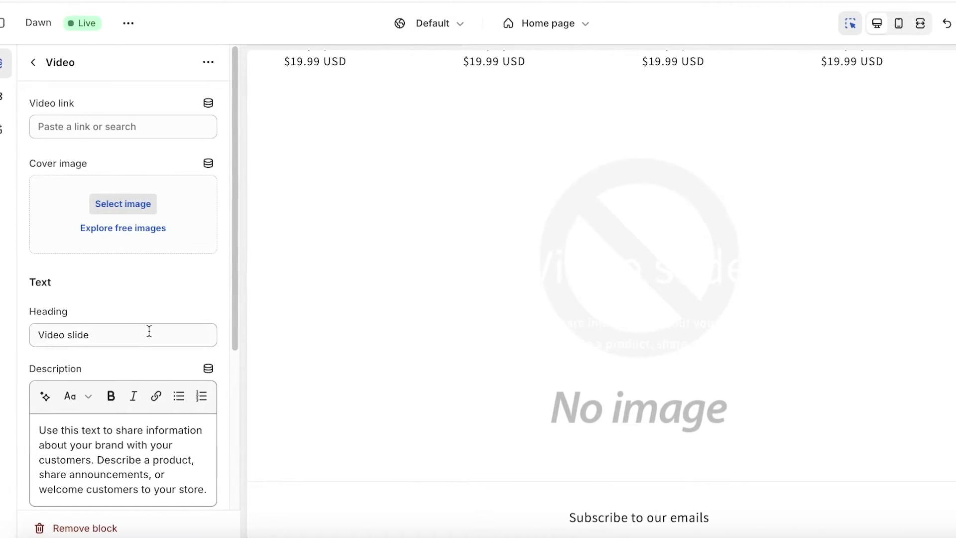
# - Paste the uploaded MP4 URL into the Video slide's video link, then return to the section list
pyautogui.click(119, 136)
pyautogui.rightClick(120, 135)
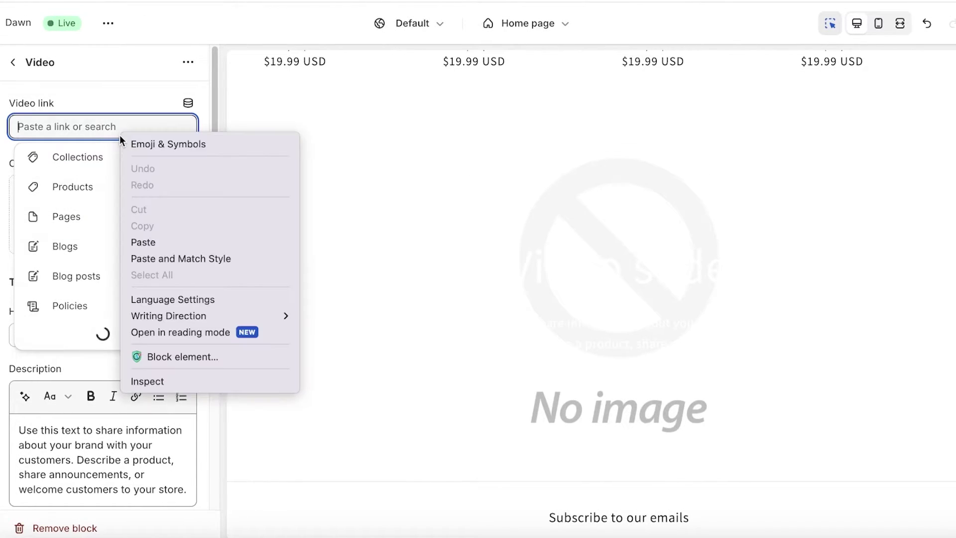
pyautogui.click(159, 247)
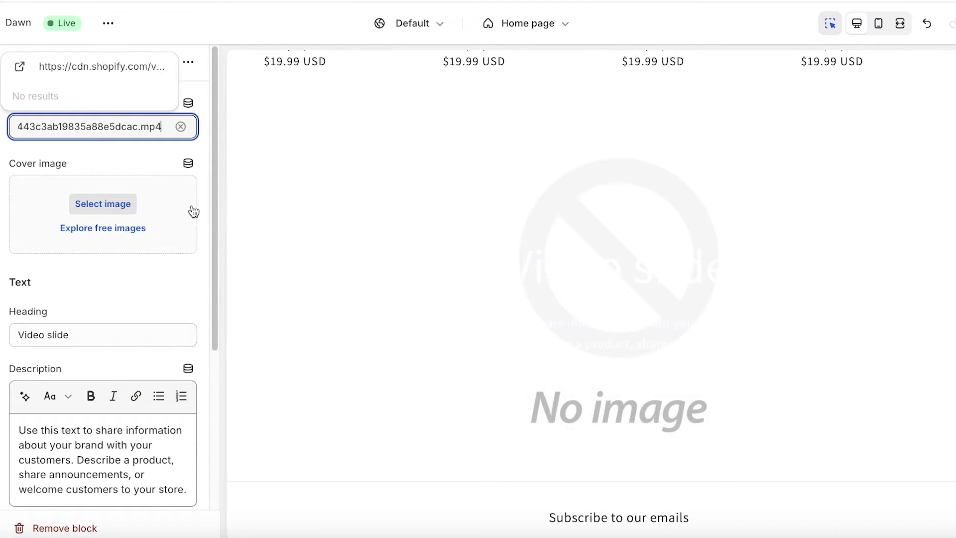
pyautogui.click(113, 77)
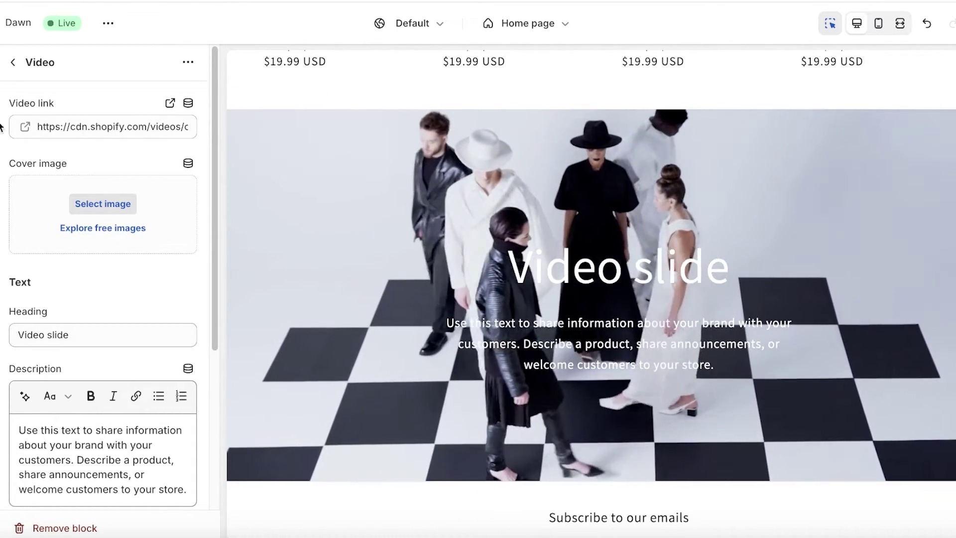
pyautogui.click(13, 62)
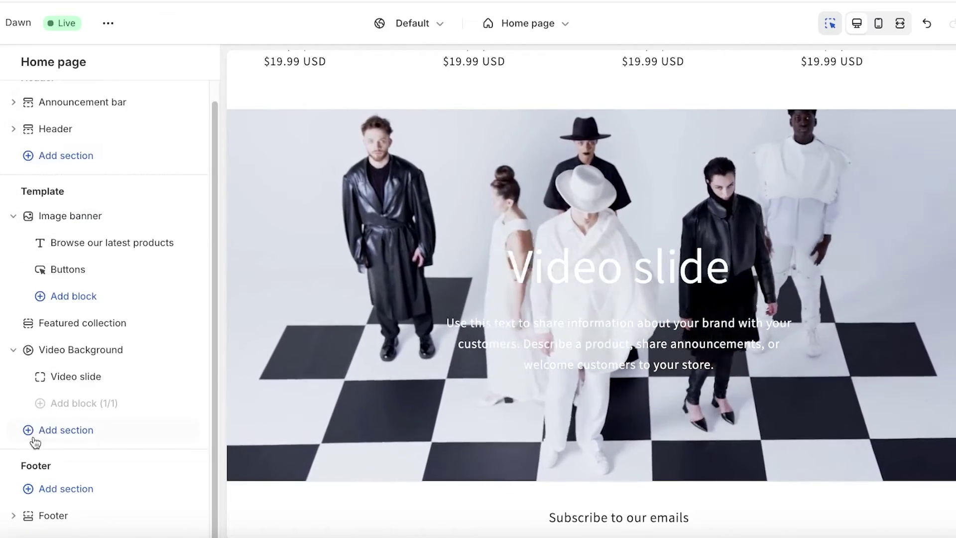
# - Move the Video Background section to the top of the home page and open its video slide block settings
pyautogui.moveTo(30, 351); pyautogui.dragTo(28, 238)
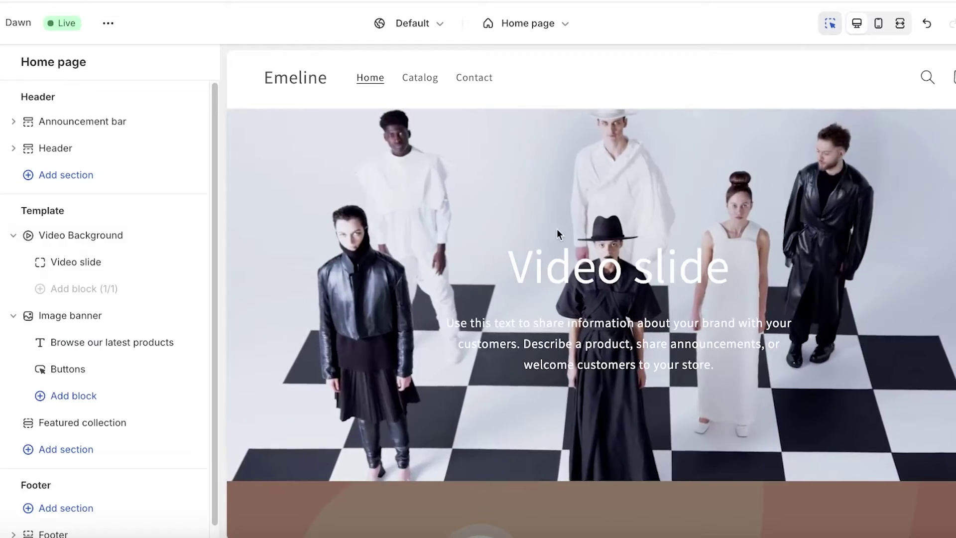
pyautogui.click(558, 230)
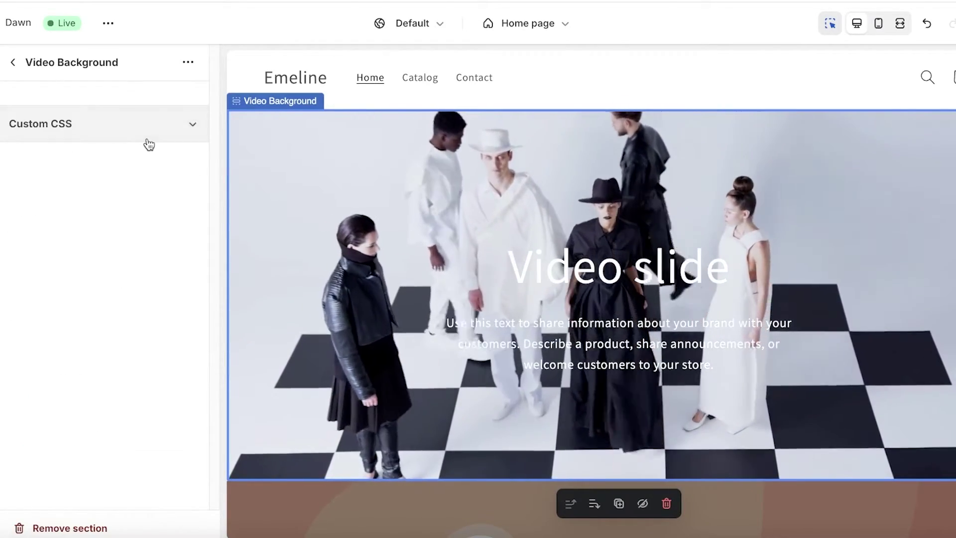
pyautogui.click(149, 145)
pyautogui.click(11, 61)
pyautogui.click(85, 258)
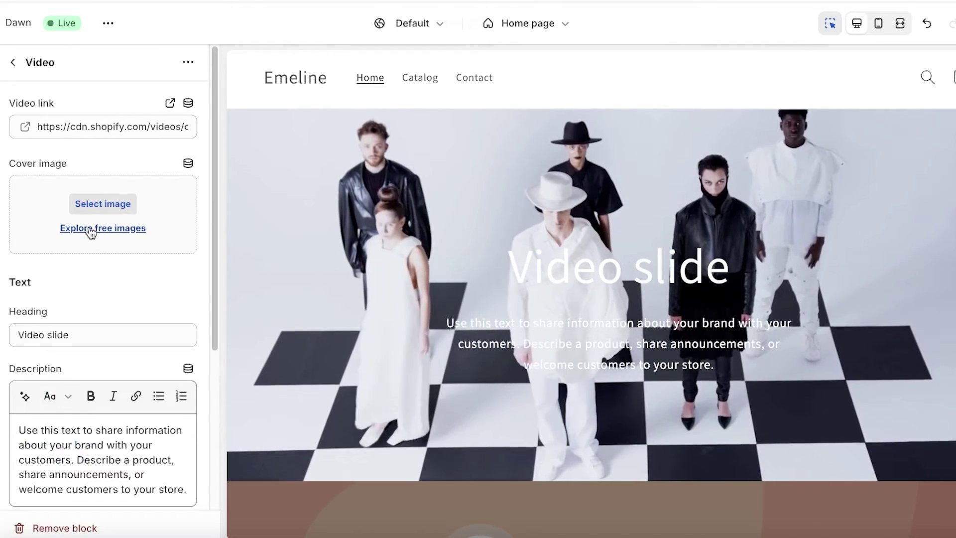
# - Change the slide heading to 'Launching Soon'
pyautogui.scroll(-3, 92, 227)
pyautogui.doubleClick(101, 184)
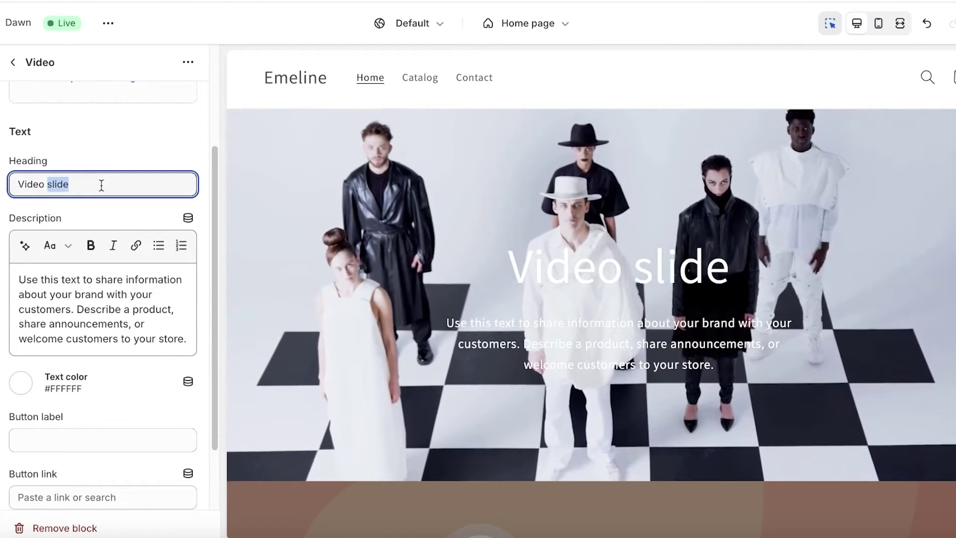
pyautogui.write('N')
pyautogui.press('BackSpace')
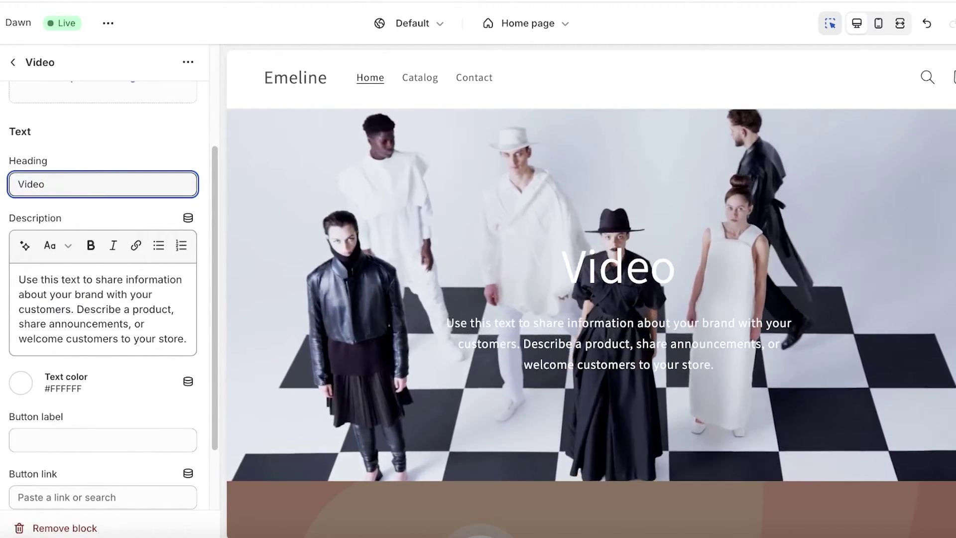
pyautogui.press('BackSpace')
pyautogui.press('BackSpace')
pyautogui.press('BackSpace')
pyautogui.press('BackSpace')
pyautogui.press('BackSpace')
pyautogui.write('Launching Soon')
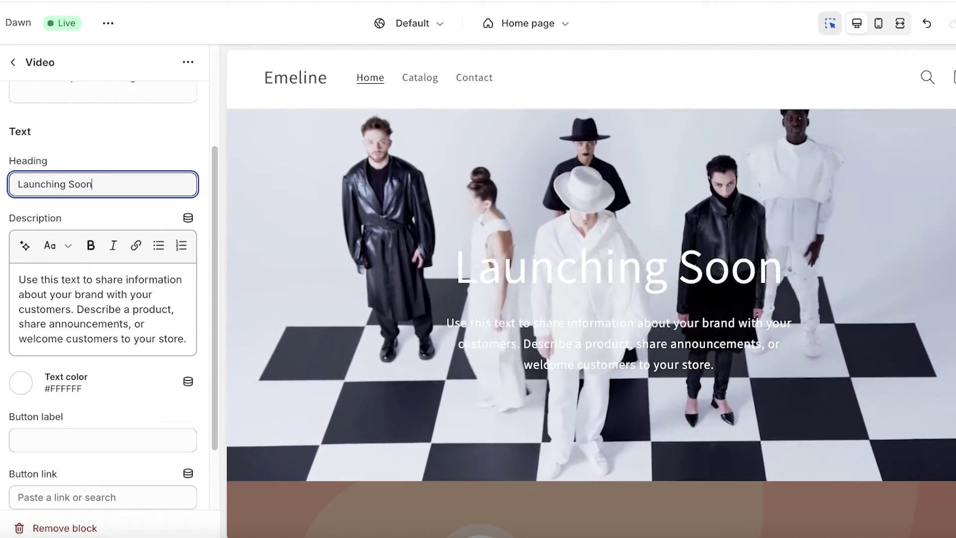
# - Replace the description with 'The best clothing retail at the lowest prices'
pyautogui.moveTo(18, 278); pyautogui.dragTo(214, 381)
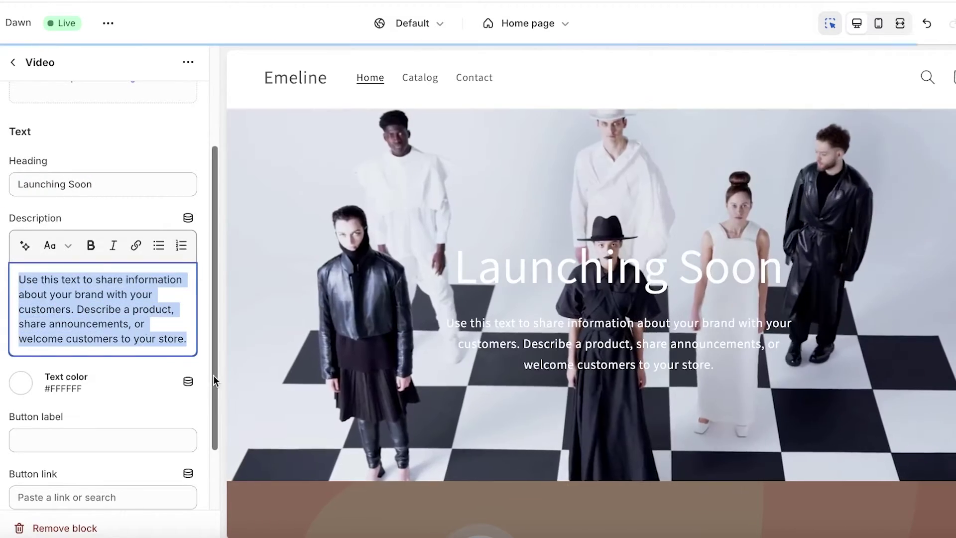
pyautogui.write('A')
pyautogui.press('BackSpace')
pyautogui.write('Th')
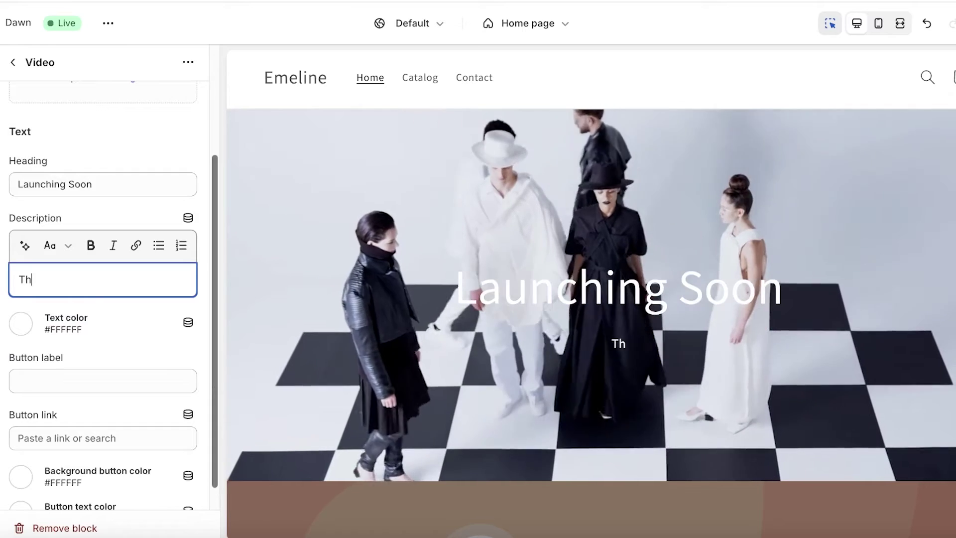
pyautogui.write('e best clothing retail at')
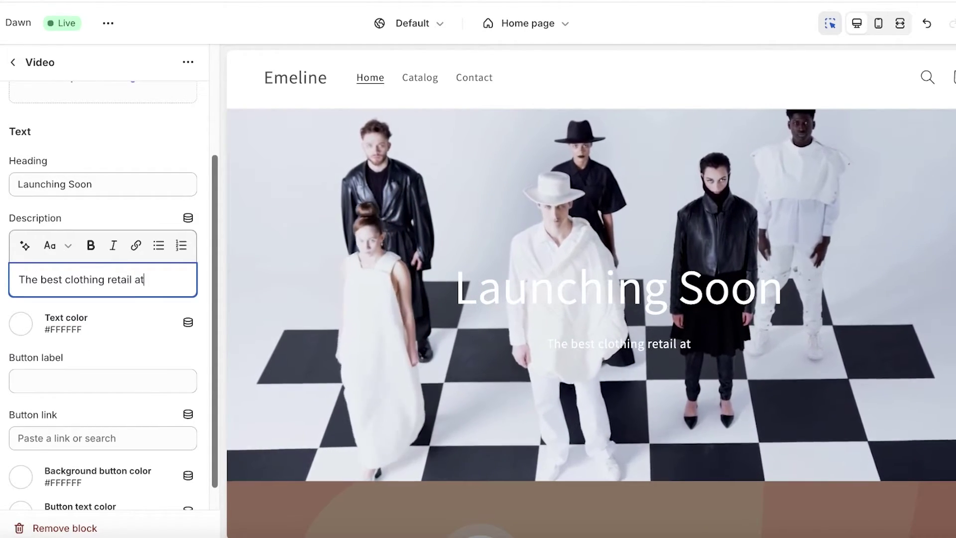
pyautogui.write(' the lowest prices')
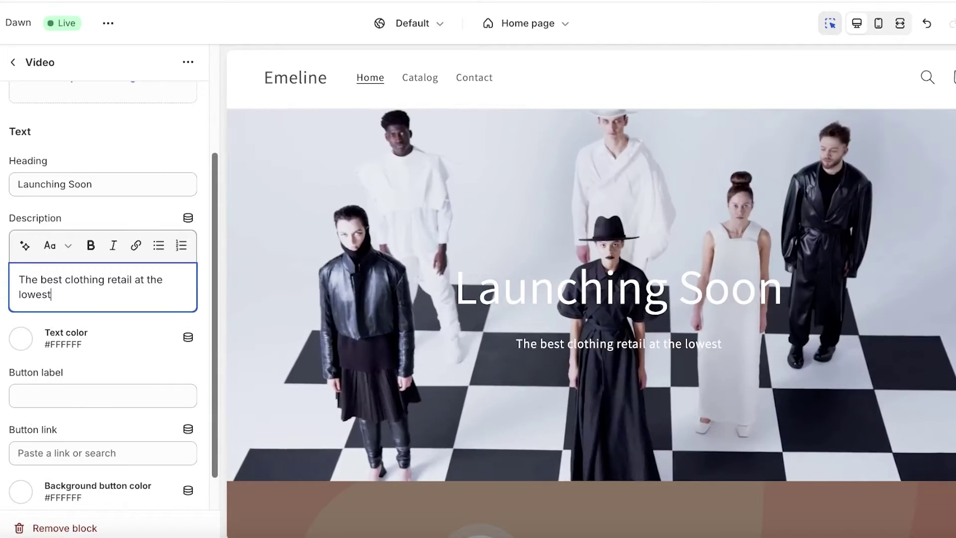
# - Set the slide text colour to white
pyautogui.click(21, 339)
pyautogui.click(73, 304)
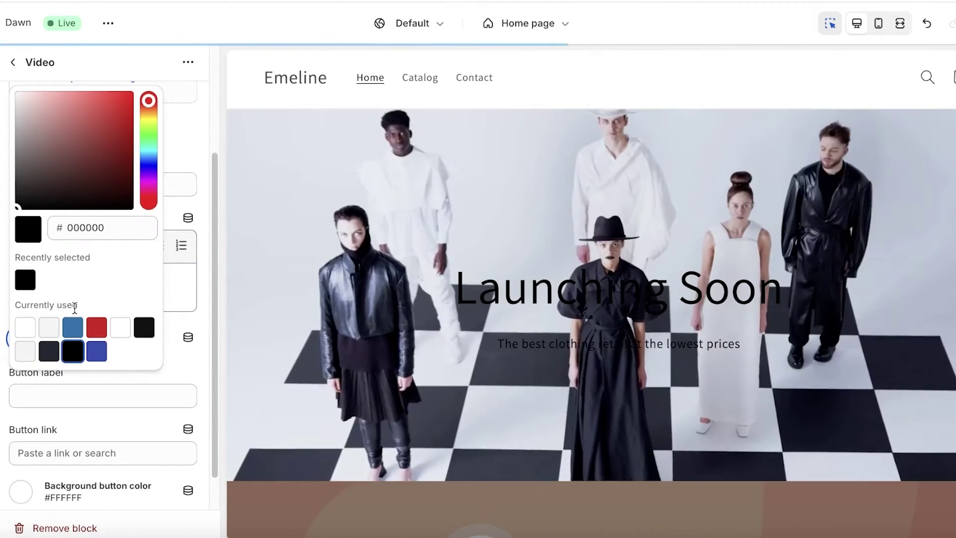
pyautogui.click(29, 348)
pyautogui.click(128, 296)
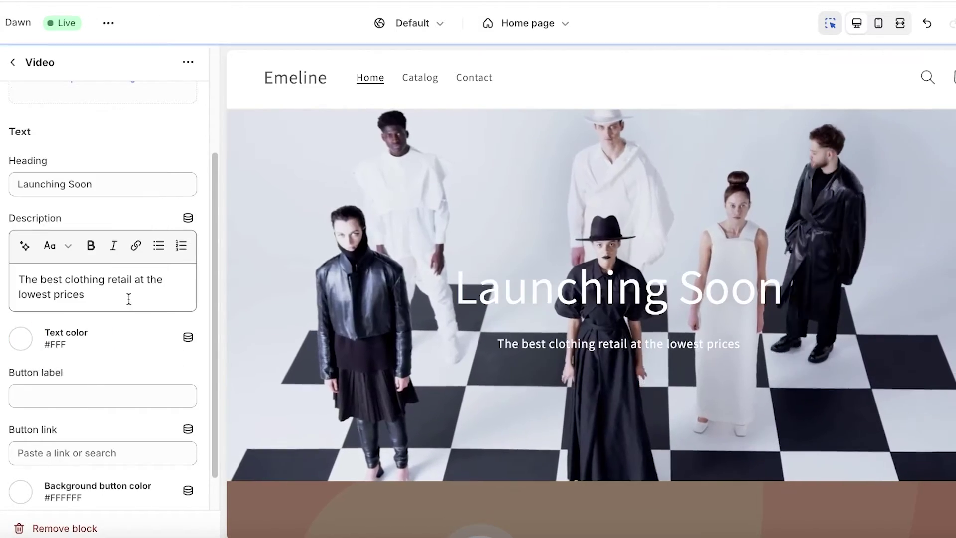
# - Format the description as Heading 6
pyautogui.tripleClick(128, 297)
pyautogui.click(59, 247)
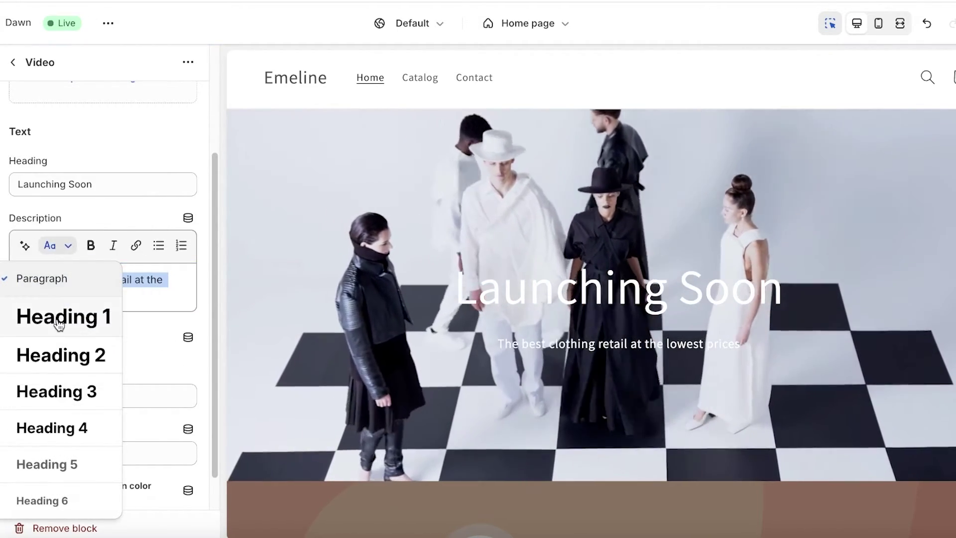
pyautogui.click(58, 316)
pyautogui.click(65, 253)
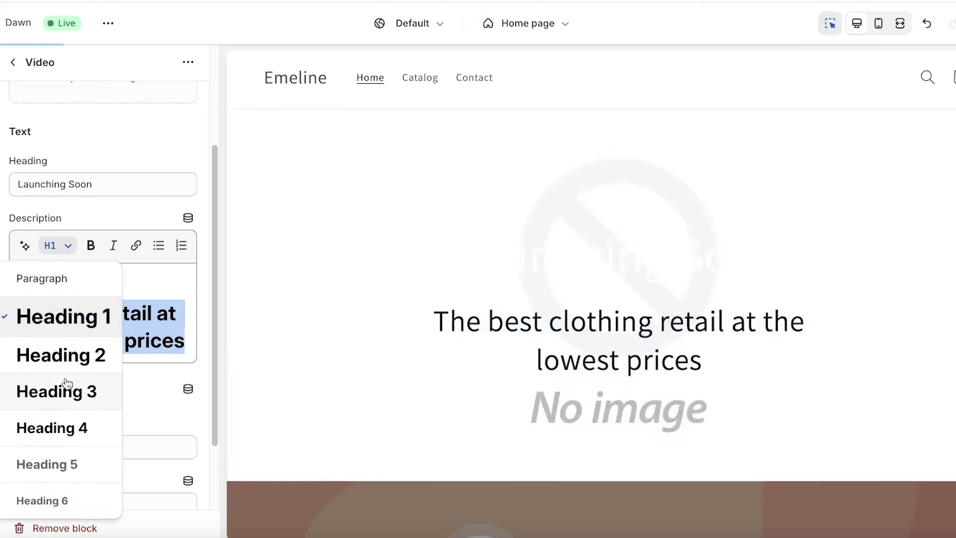
pyautogui.click(20, 499)
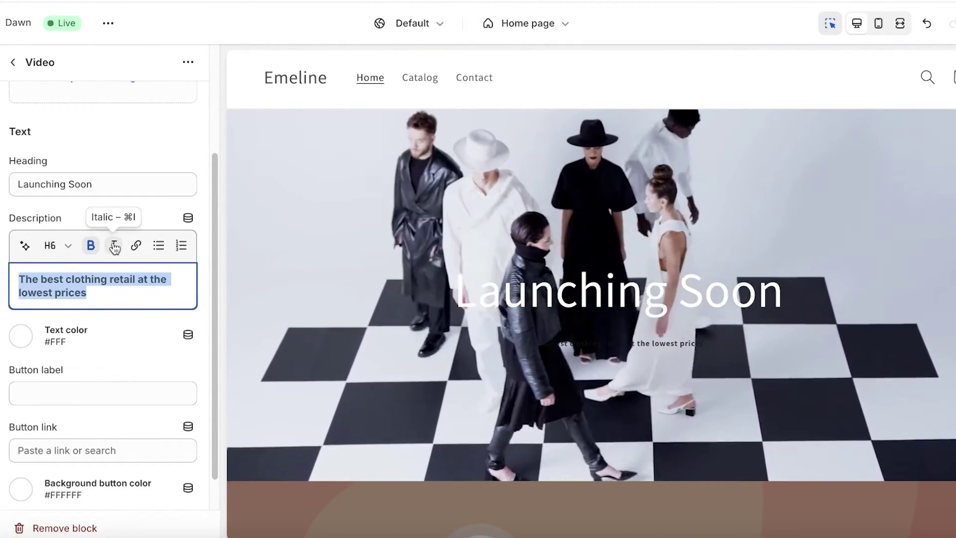
# - Set the button label to 'Buy Now' and return to the home page section list
pyautogui.scroll(-2, 163, 254)
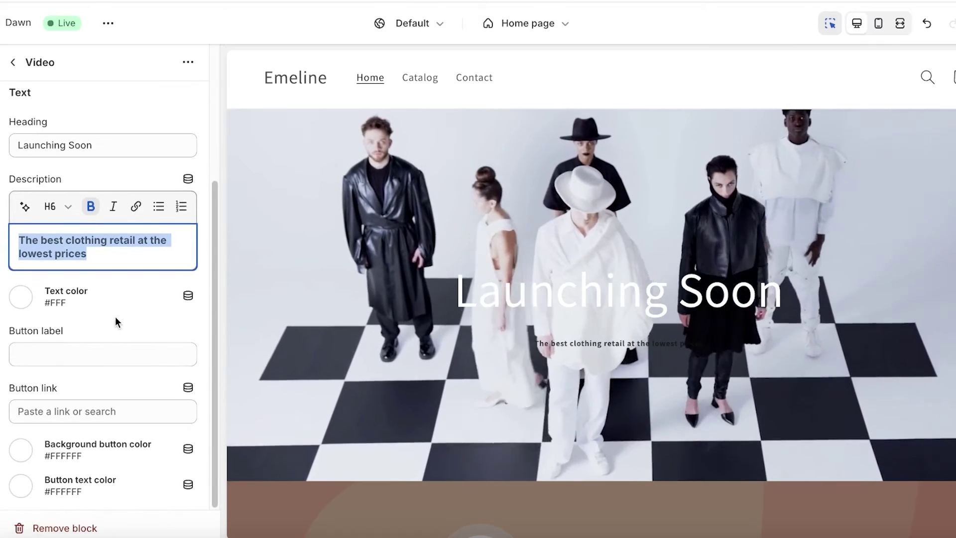
pyautogui.click(112, 352)
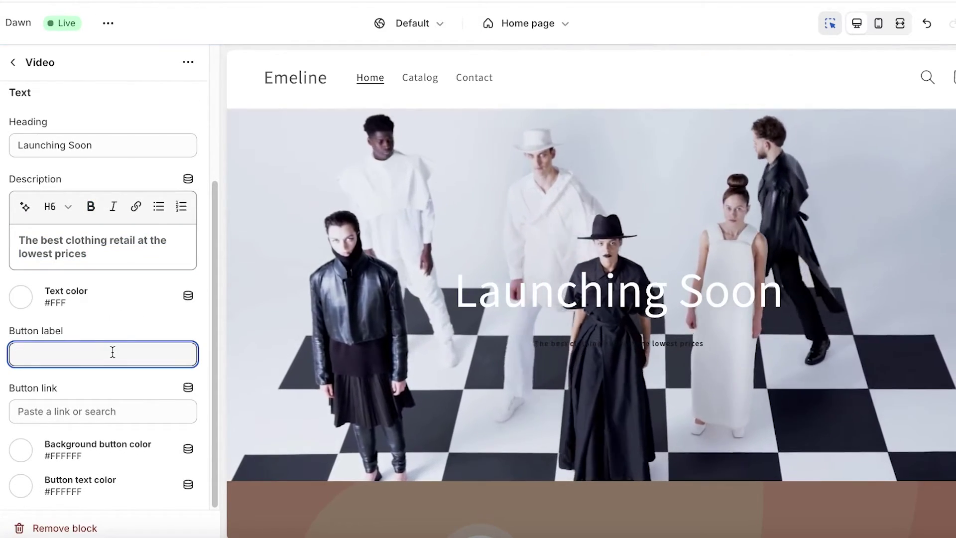
pyautogui.write('A')
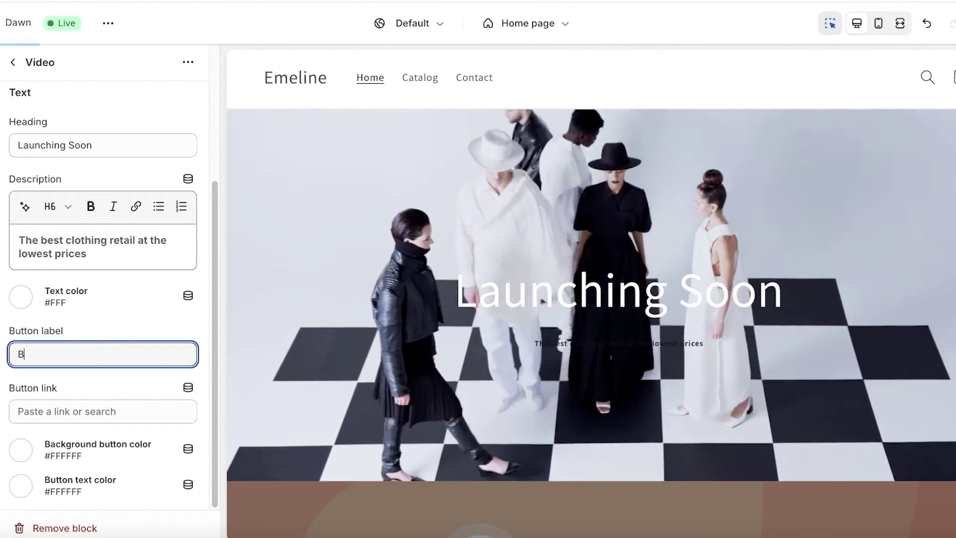
pyautogui.write('uy Now')
pyautogui.scroll(5, 198, 504)
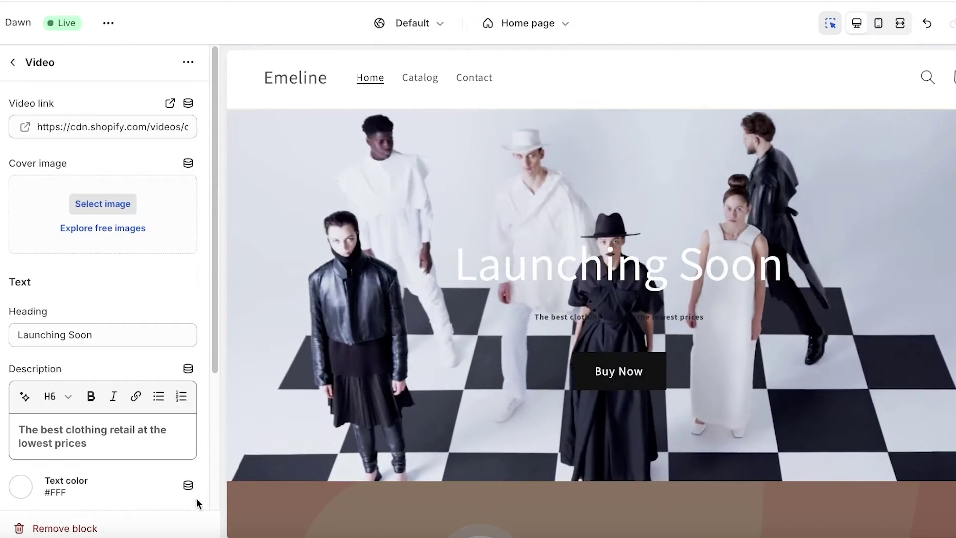
pyautogui.scroll(-5, 50, 490)
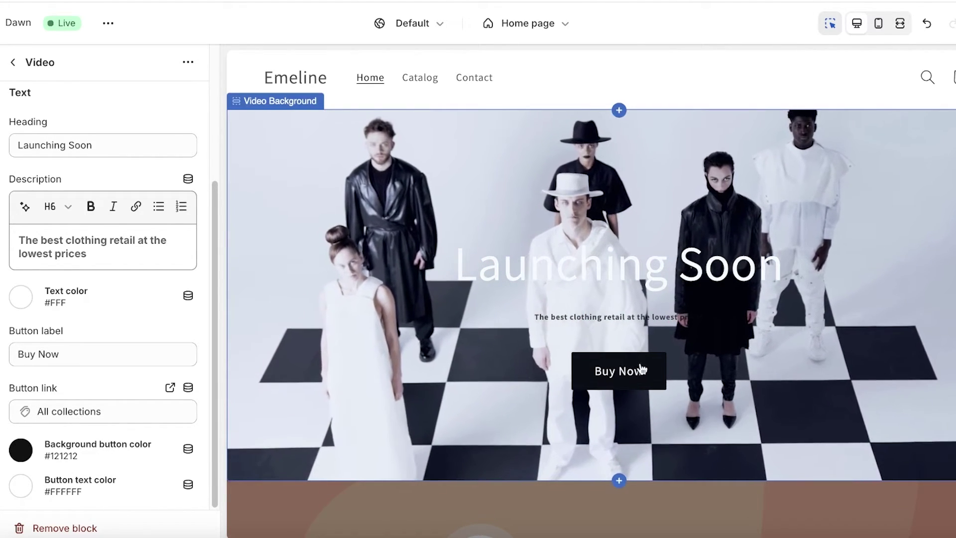
pyautogui.scroll(-4, 628, 380)
pyautogui.scroll(4, 114, 332)
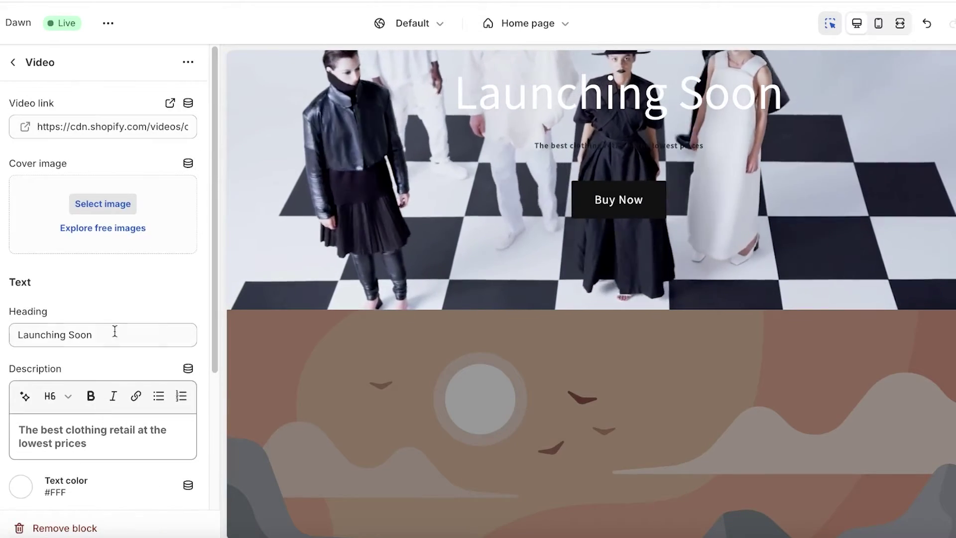
pyautogui.scroll(4, 806, 215)
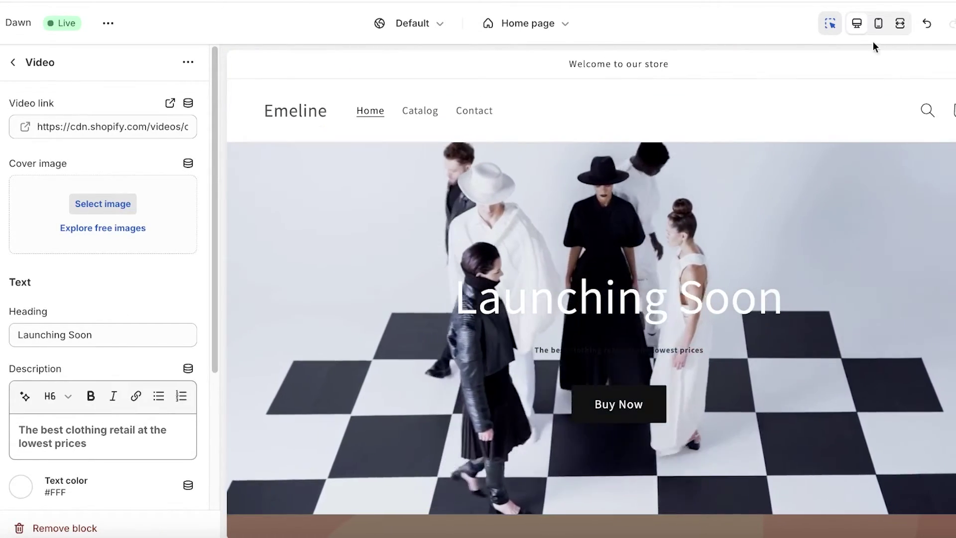
pyautogui.click(12, 62)
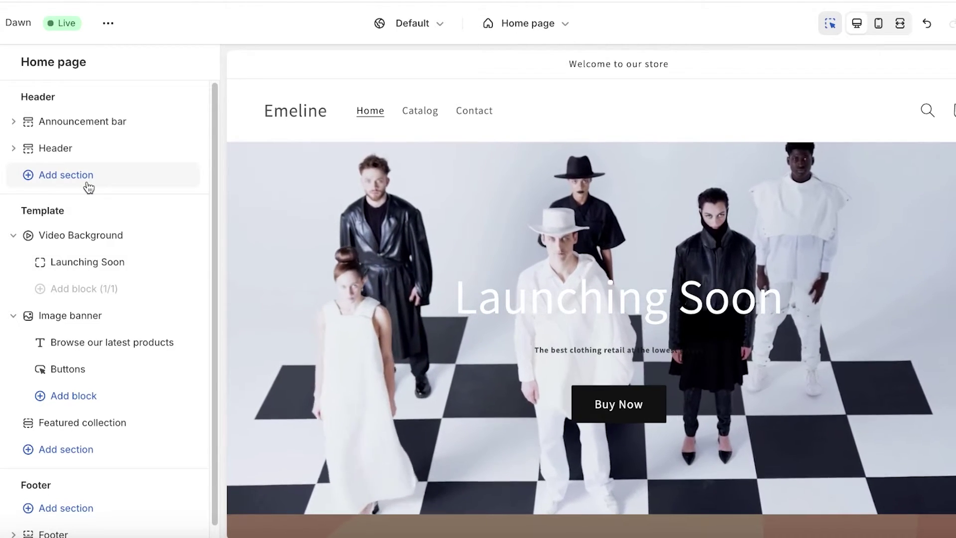
pyautogui.scroll(-3, 627, 324)
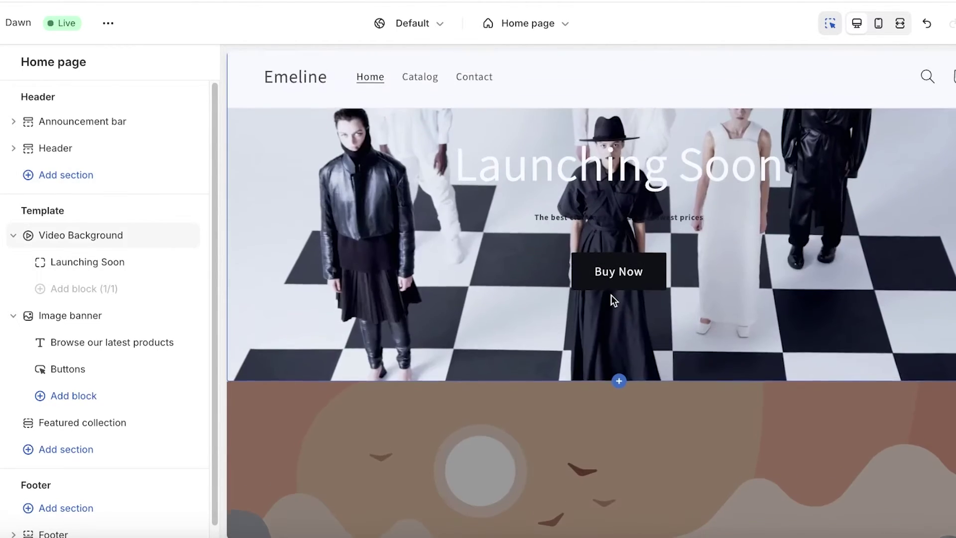
pyautogui.scroll(3, 611, 295)
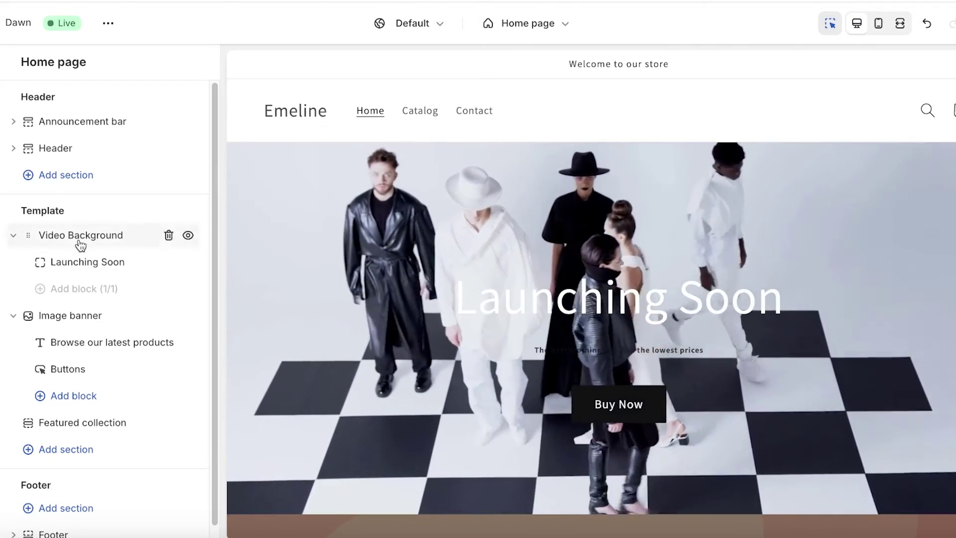
# - In the Launching Soon block, format the description as Heading 4
pyautogui.click(116, 262)
pyautogui.tripleClick(93, 440)
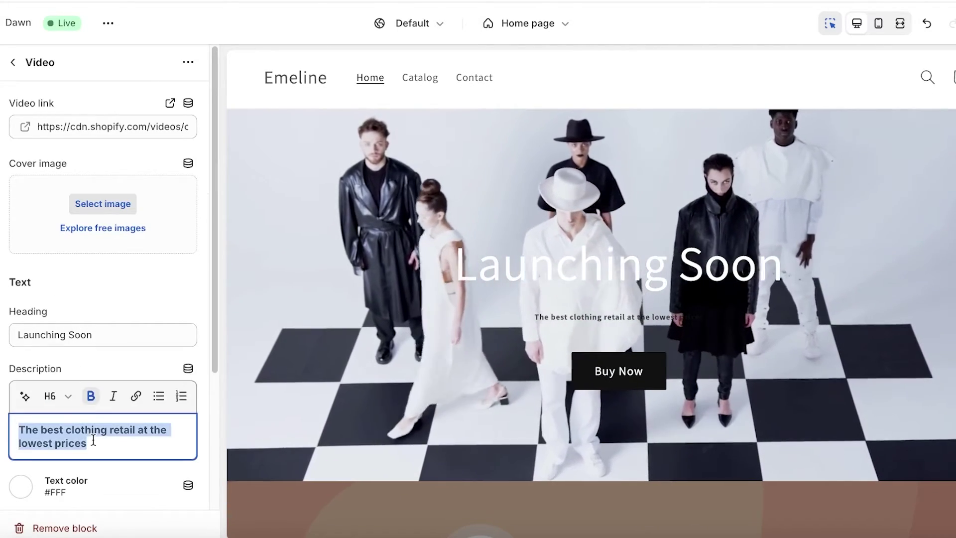
pyautogui.scroll(-1, 41, 440)
pyautogui.click(40, 440)
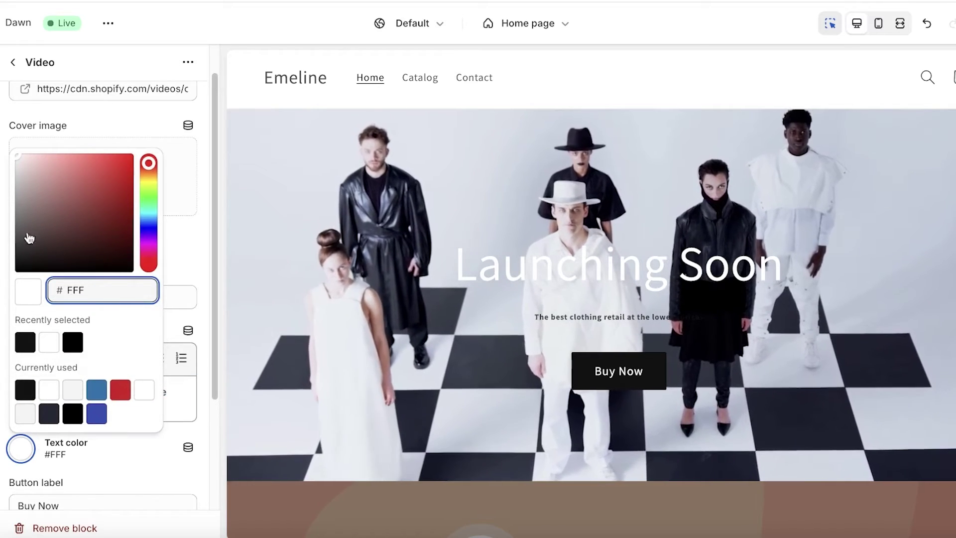
pyautogui.click(25, 297)
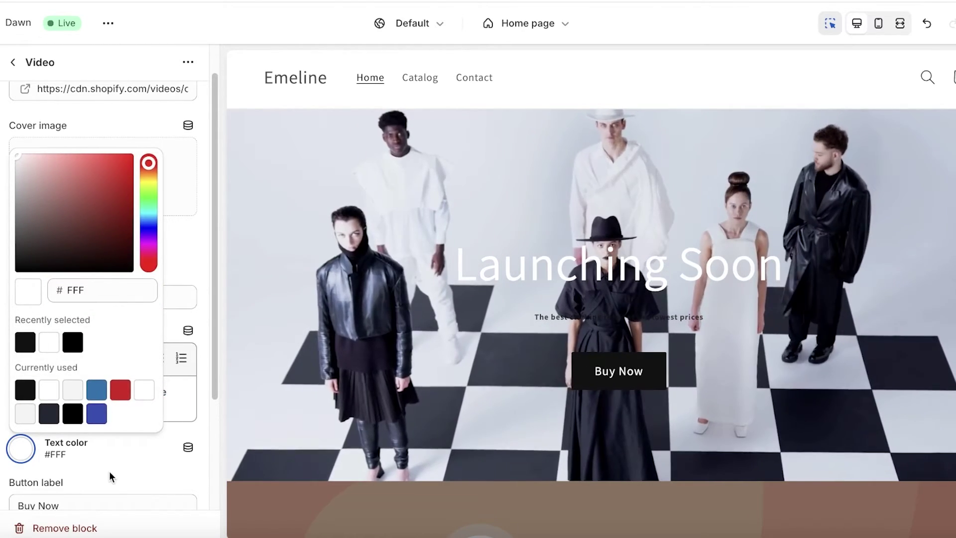
pyautogui.click(109, 471)
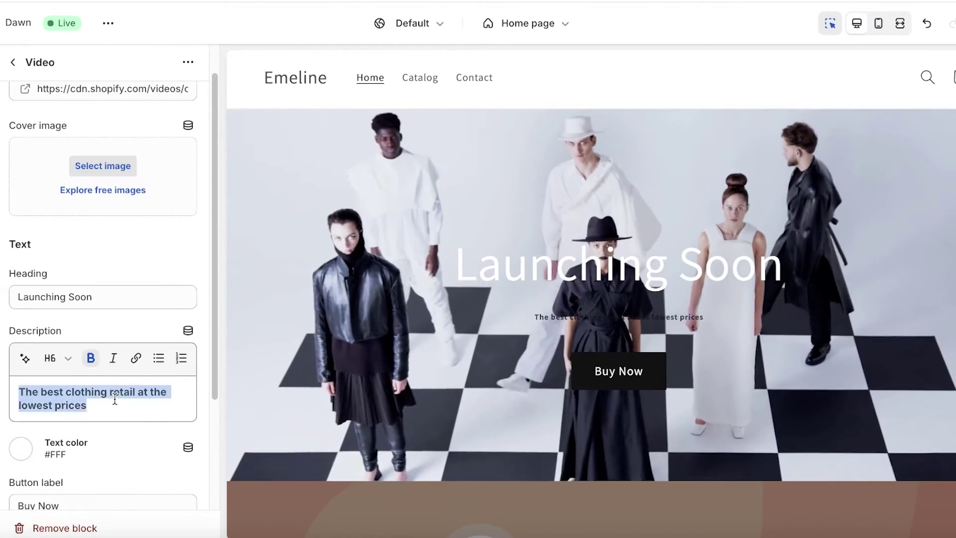
pyautogui.click(13, 391)
pyautogui.tripleClick(14, 391)
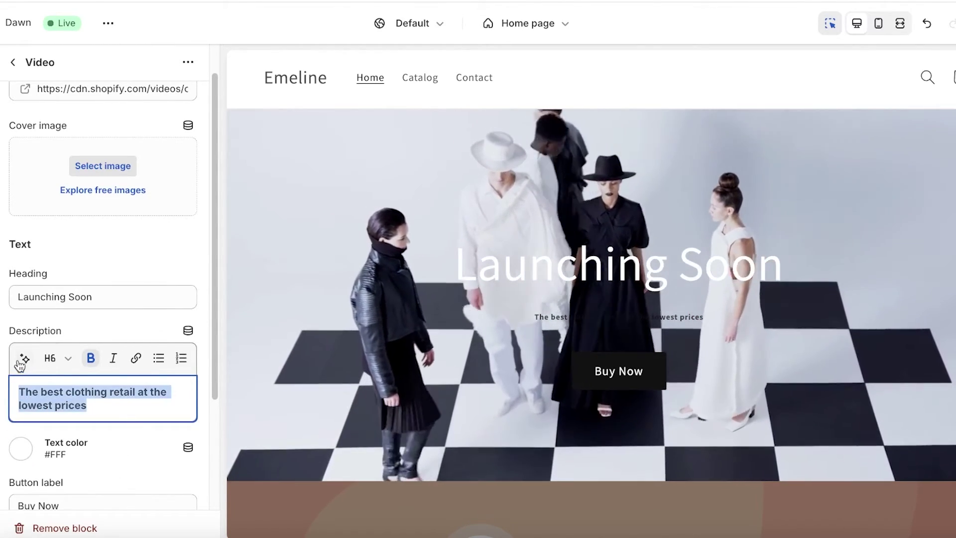
pyautogui.click(63, 358)
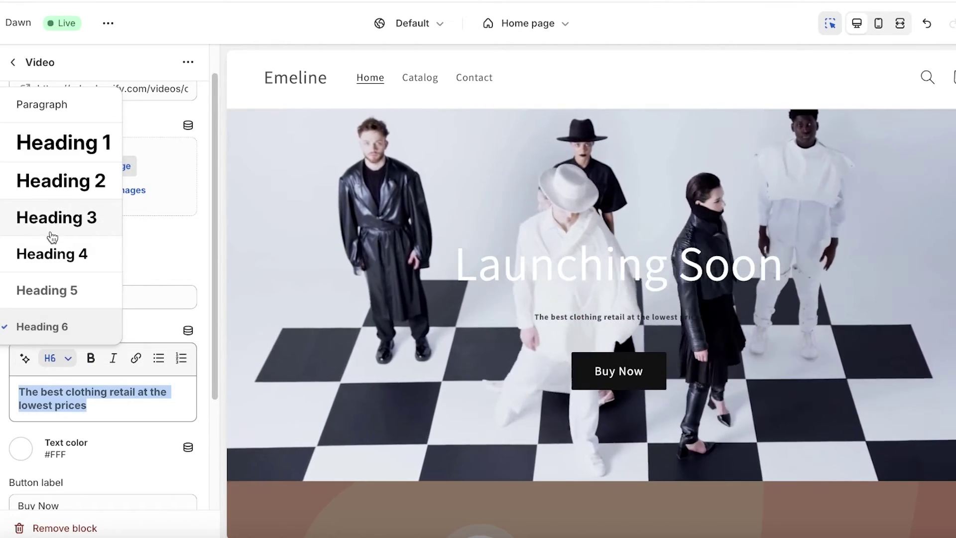
pyautogui.click(54, 253)
# - Set the text colour to near-white #FFFAFE
pyautogui.click(28, 456)
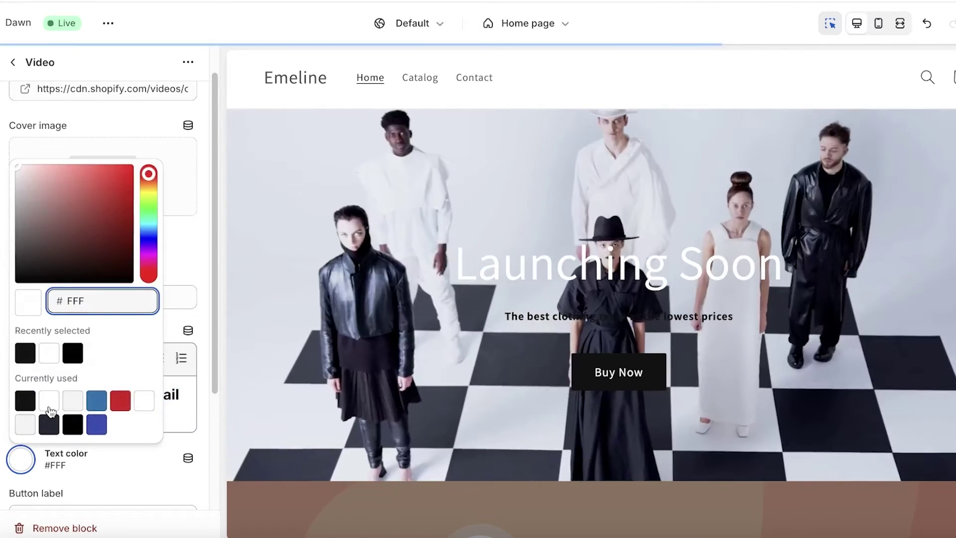
pyautogui.click(73, 404)
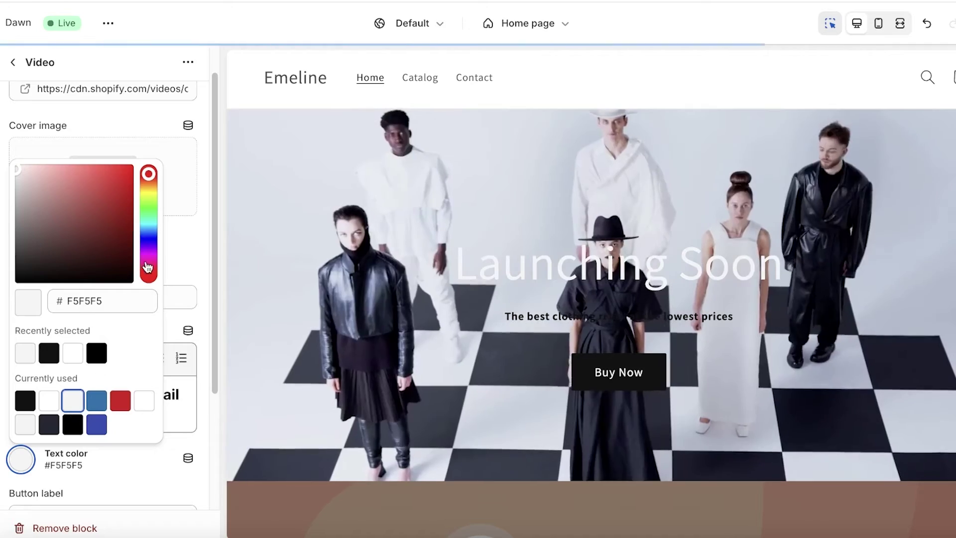
pyautogui.click(148, 263)
pyautogui.click(80, 224)
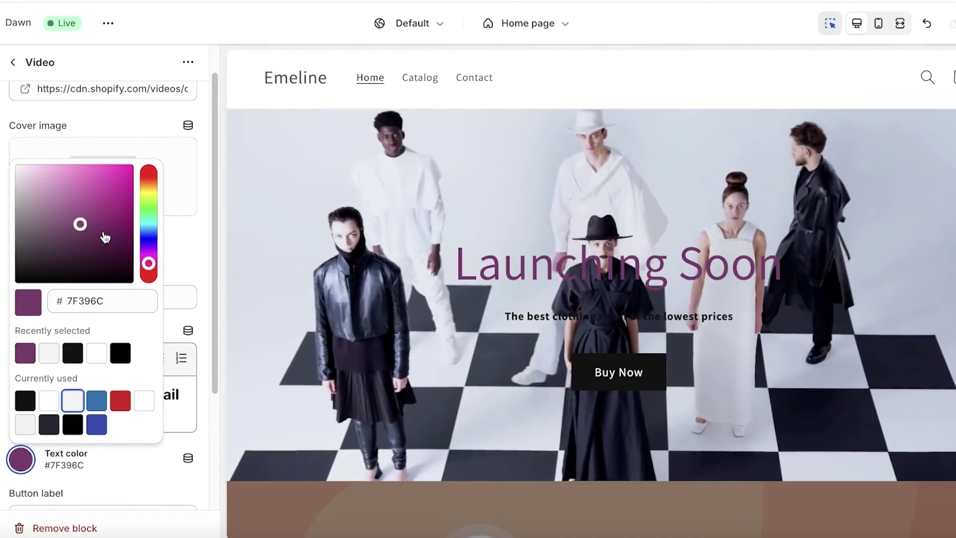
pyautogui.click(18, 166)
pyautogui.click(143, 465)
pyautogui.scroll(-3, 106, 388)
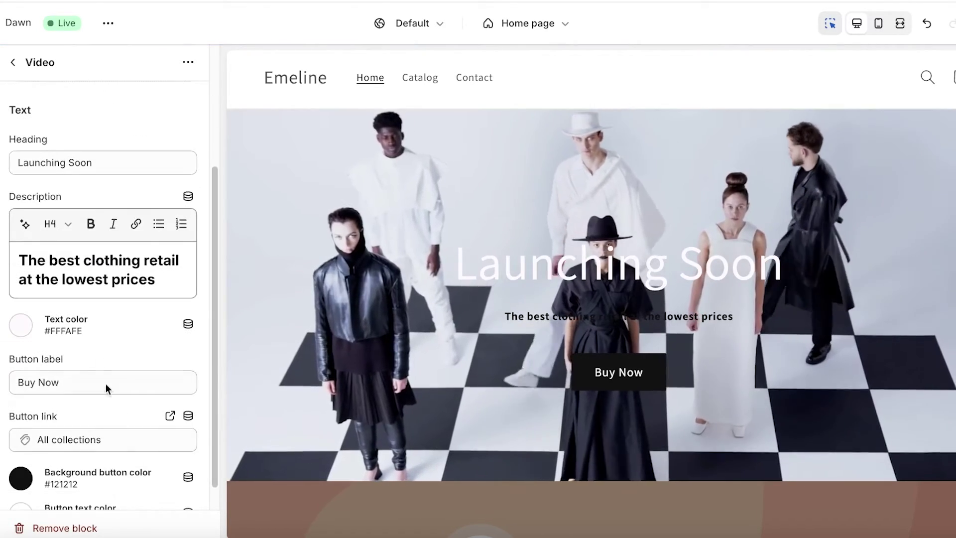
pyautogui.tripleClick(117, 263)
pyautogui.click(119, 311)
pyautogui.scroll(-1, 141, 342)
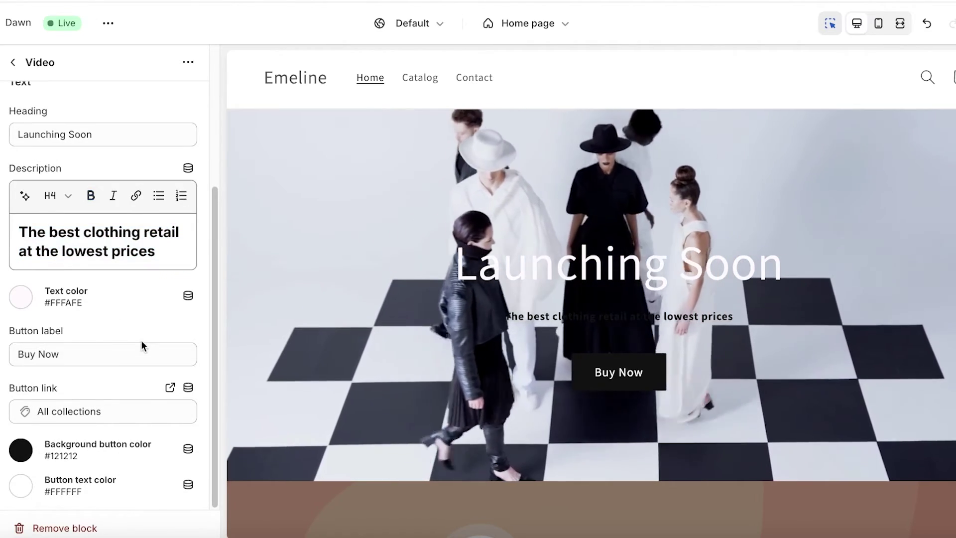
pyautogui.scroll(1, 651, 407)
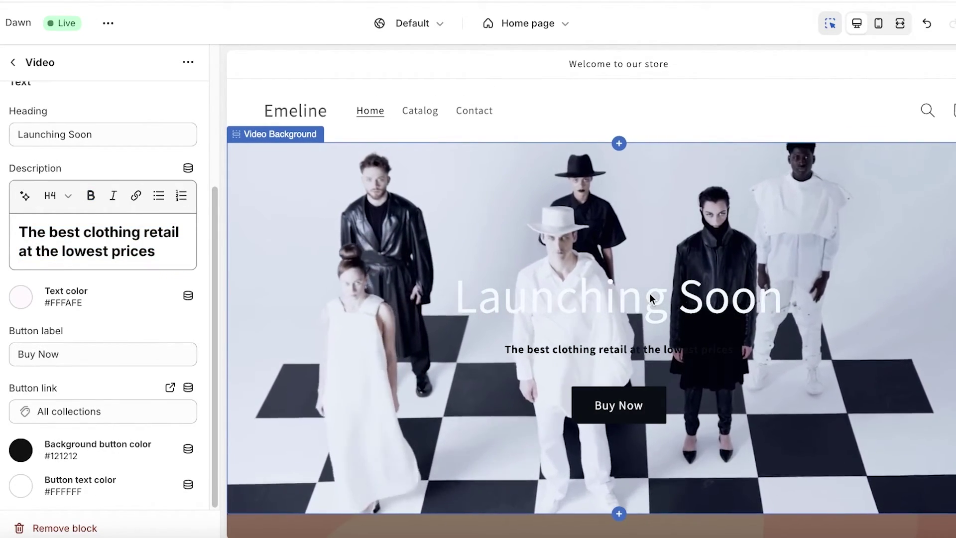
# - Preview the home page in mobile layout, then switch back to desktop
pyautogui.click(877, 25)
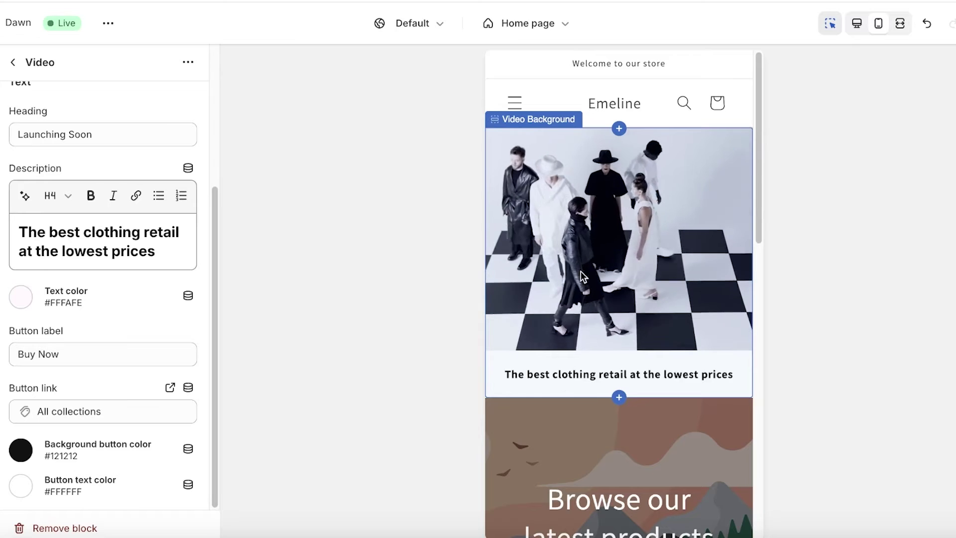
pyautogui.click(856, 23)
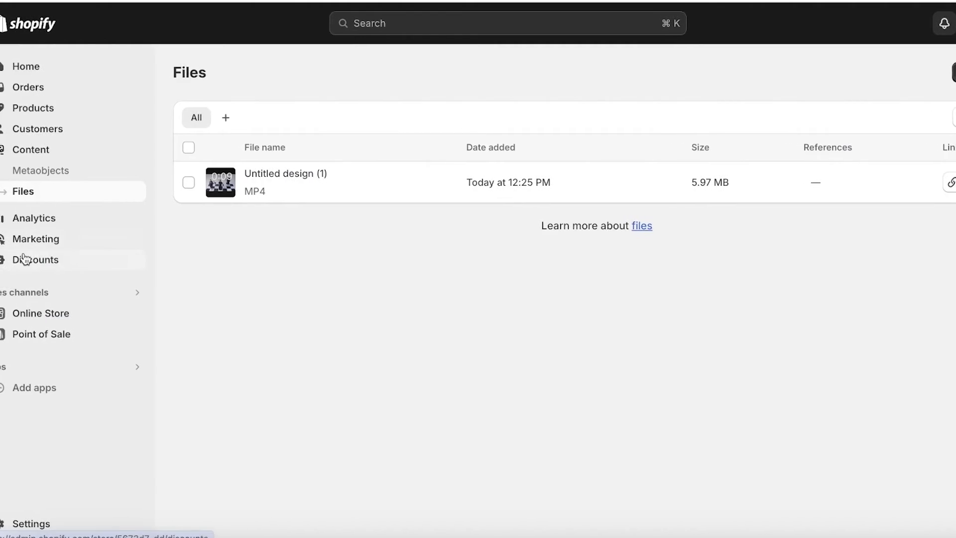
# - Open base.css in the Dawn theme's code editor and jump to its end
pyautogui.click(42, 312)
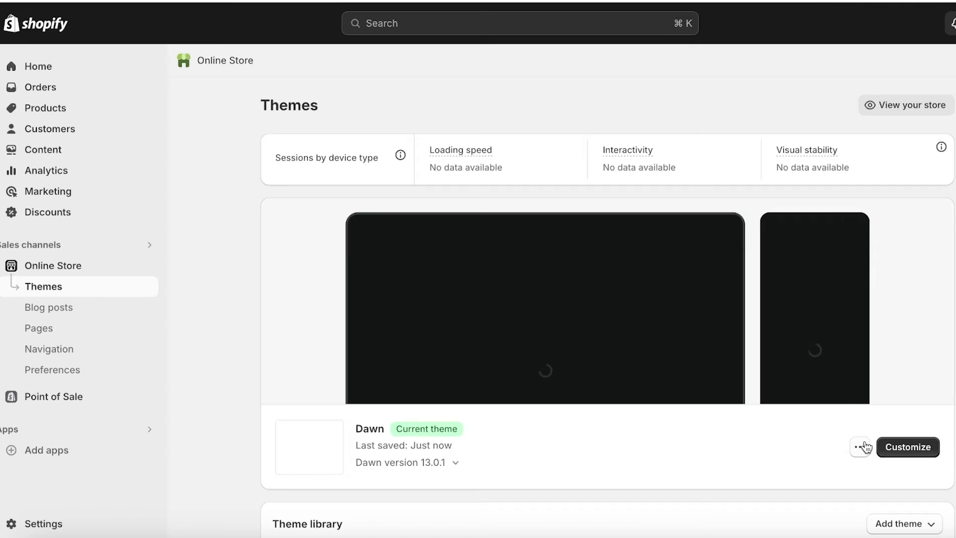
pyautogui.click(862, 447)
pyautogui.click(786, 388)
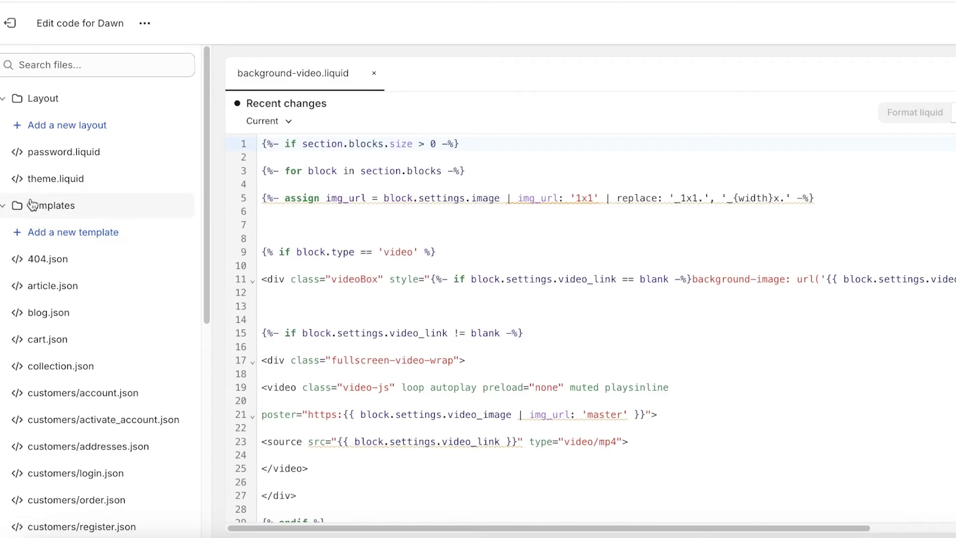
pyautogui.click(31, 204)
pyautogui.write('b')
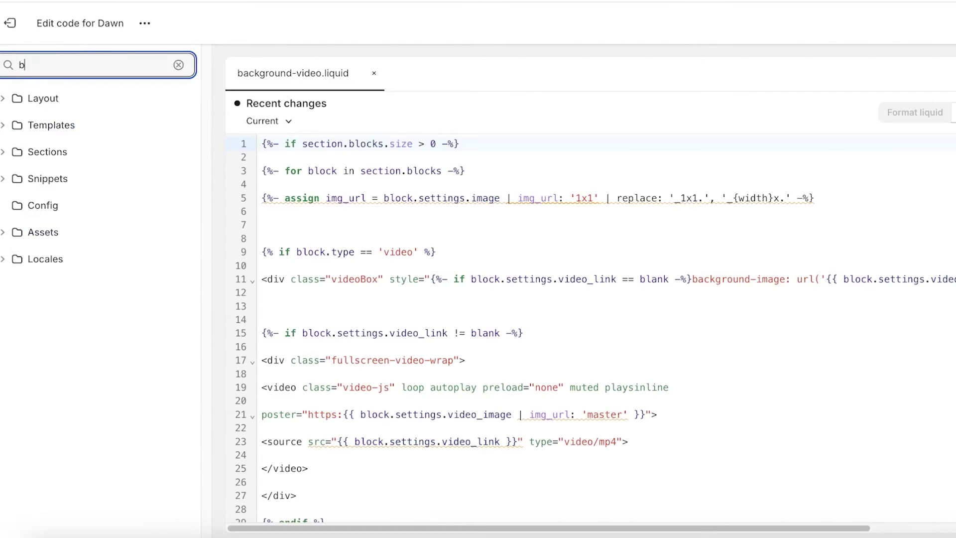
pyautogui.write('ase.css')
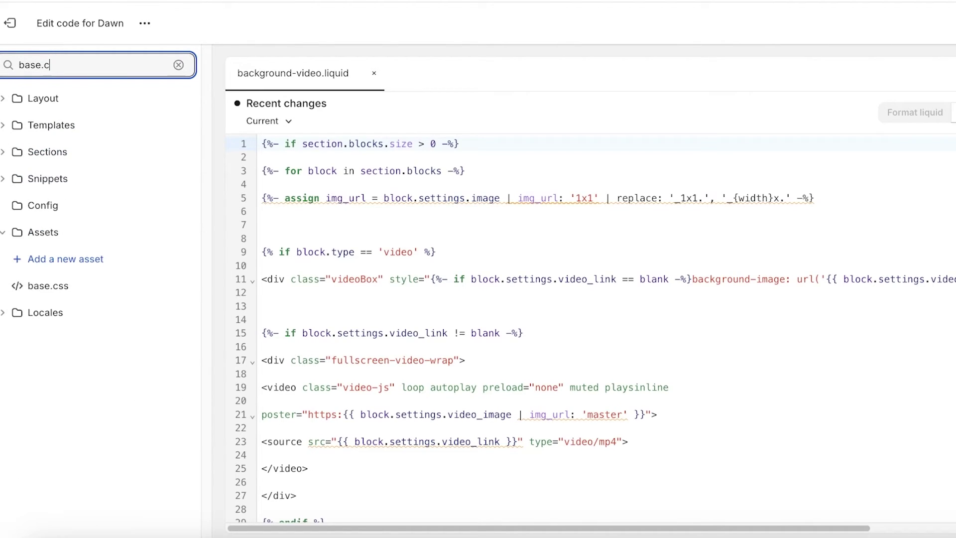
pyautogui.click(34, 292)
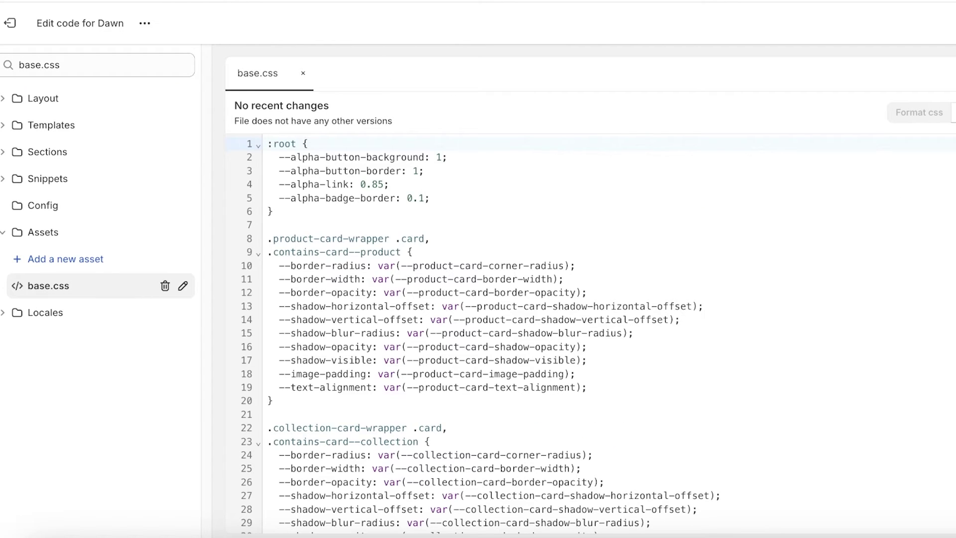
pyautogui.hotkey('ctrl', 'End')
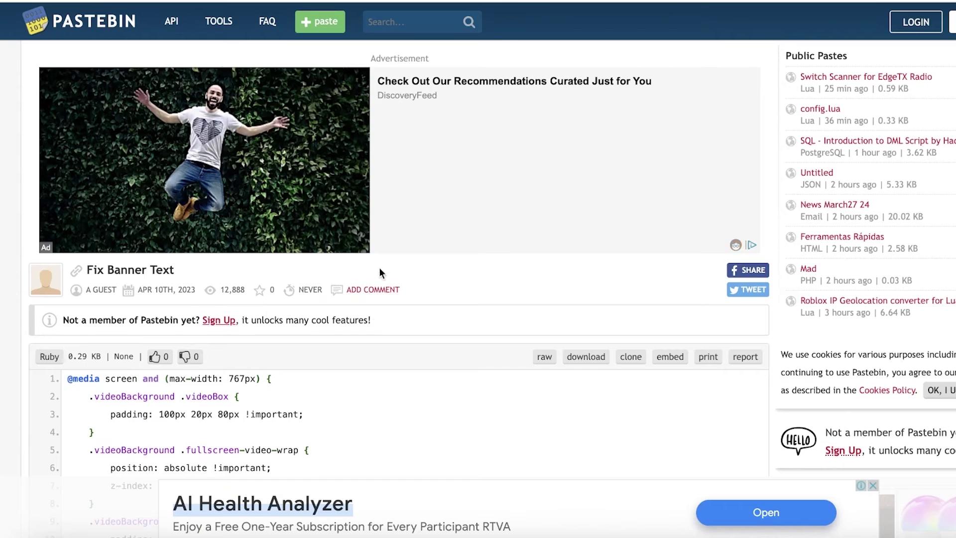
pyautogui.scroll(-3, 380, 267)
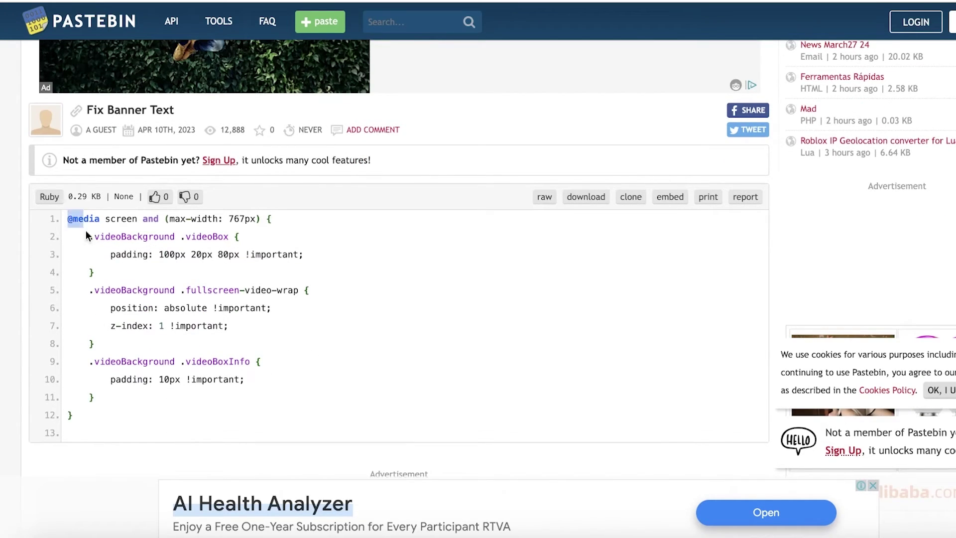
pyautogui.moveTo(86, 232); pyautogui.dragTo(414, 344)
pyautogui.hotkey('ctrl', 'c')
pyautogui.scroll(-2, 399, 281)
pyautogui.scroll(2, 400, 282)
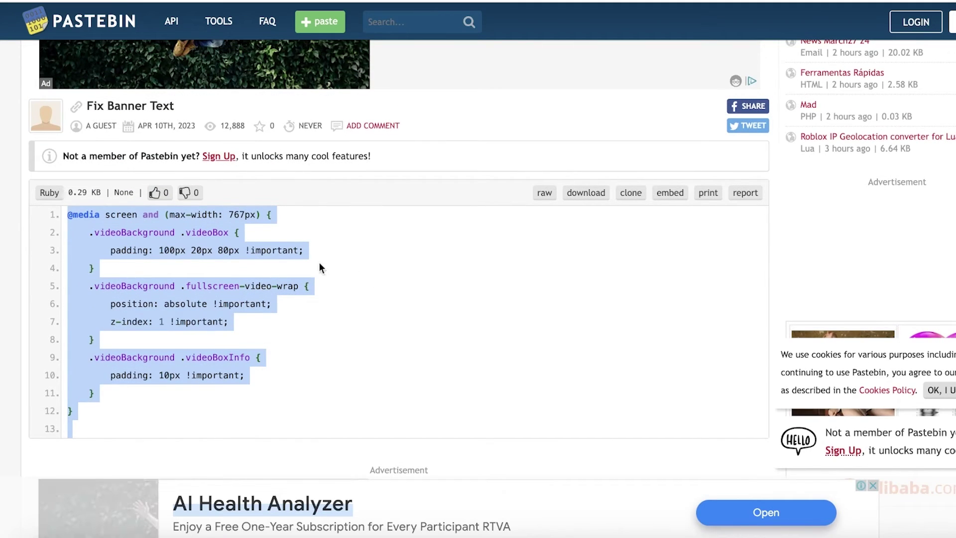
pyautogui.scroll(-1, 352, 331)
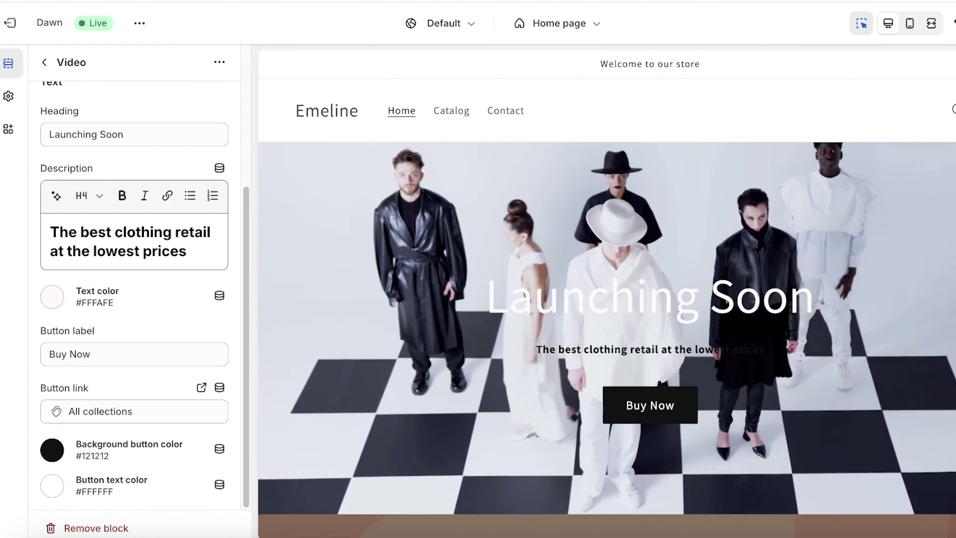
# - Reopen the Shopify theme code tab from Chrome's recently closed tabs
pyautogui.click(953, 23)
pyautogui.moveTo(882, 142)
pyautogui.click(690, 202)
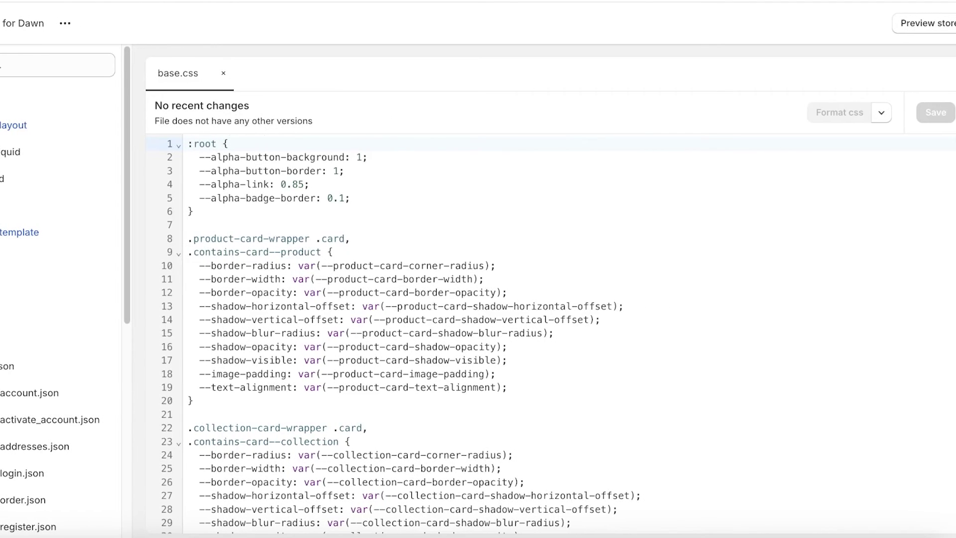
pyautogui.hotkey('ctrl', 'End')
pyautogui.press('Return')
pyautogui.press('Return')
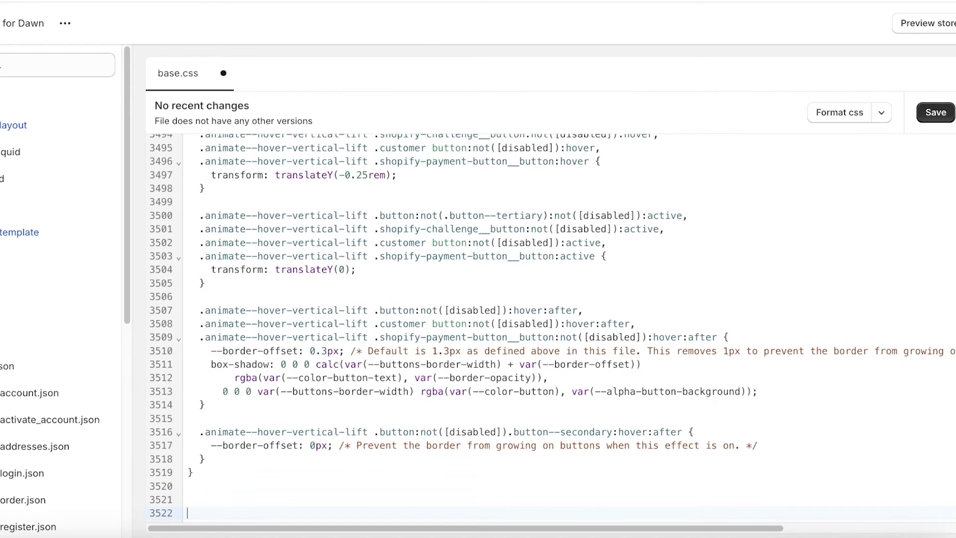
pyautogui.press('Return')
pyautogui.hotkey('ctrl', 'v')
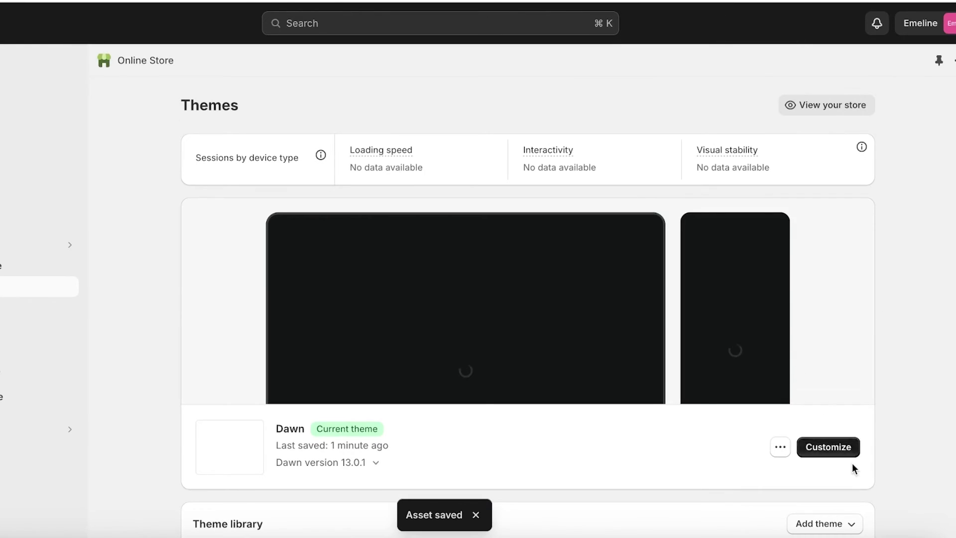
# - Customize Dawn and check the banner in mobile and fullscreen previews, then return to desktop
pyautogui.click(850, 455)
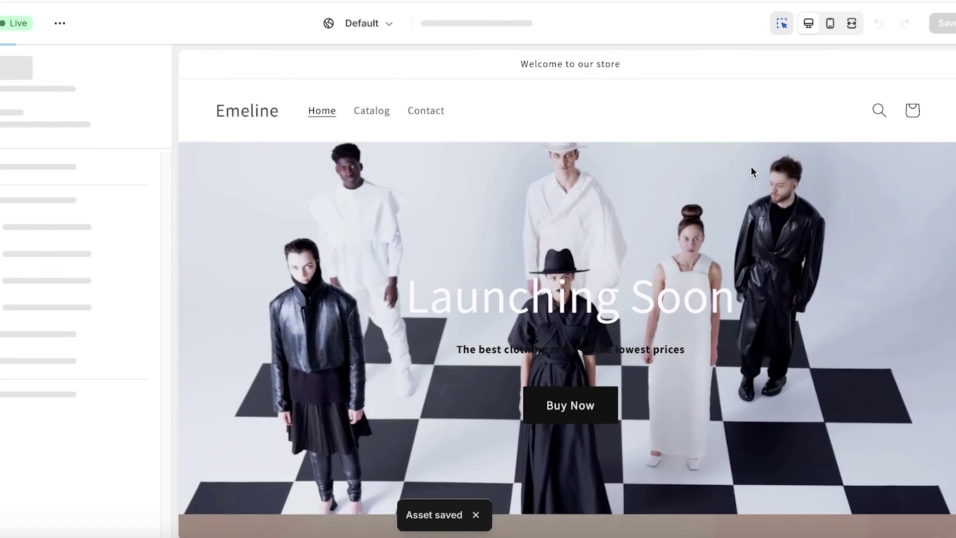
pyautogui.scroll(-6, 558, 210)
pyautogui.scroll(6, 539, 181)
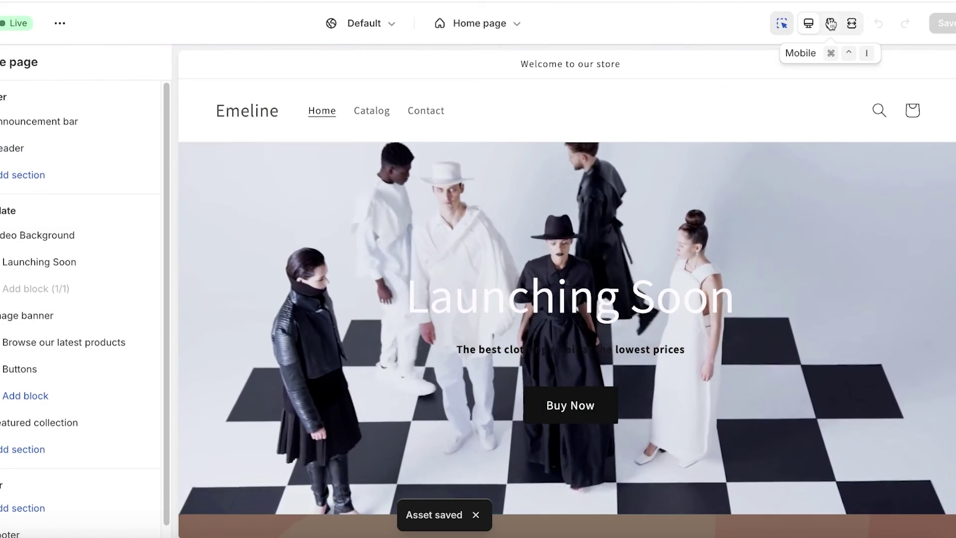
pyautogui.click(830, 24)
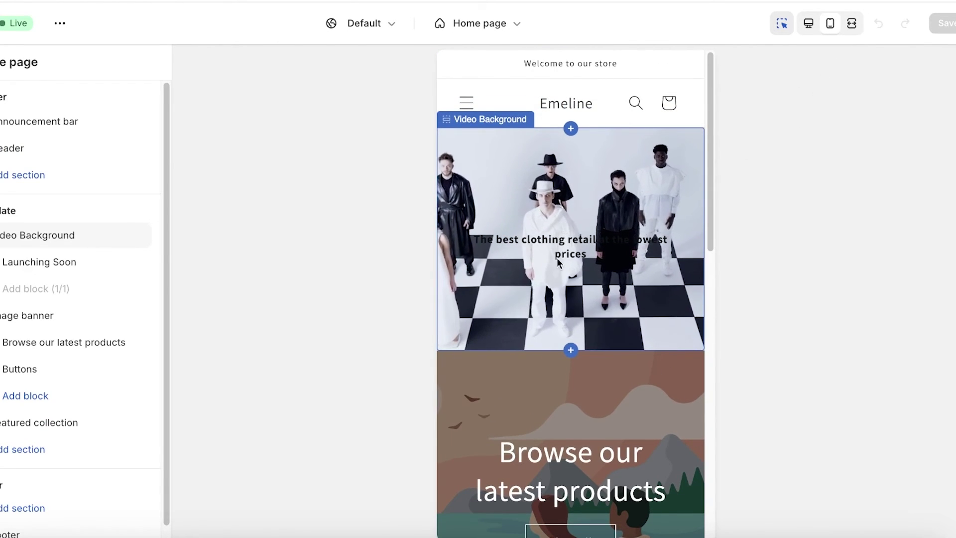
pyautogui.click(850, 27)
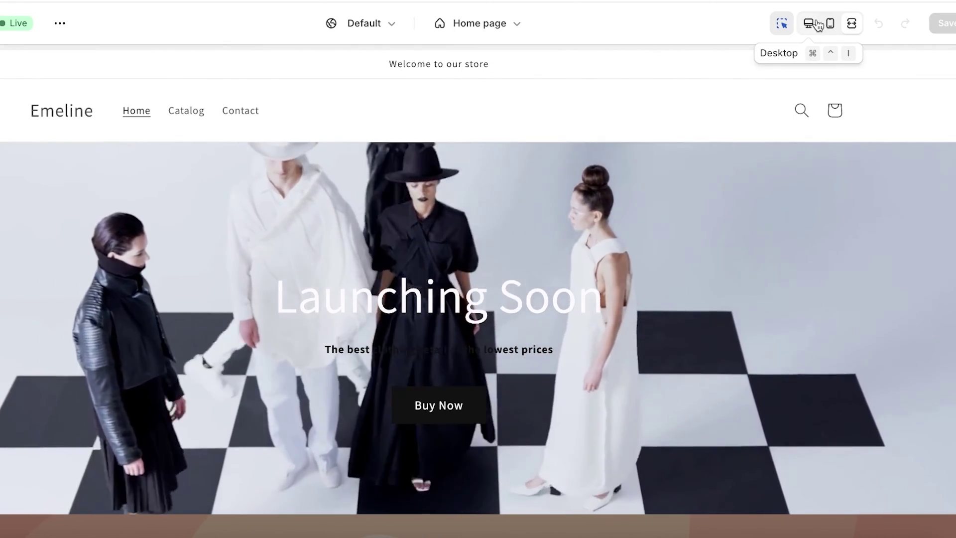
pyautogui.click(808, 24)
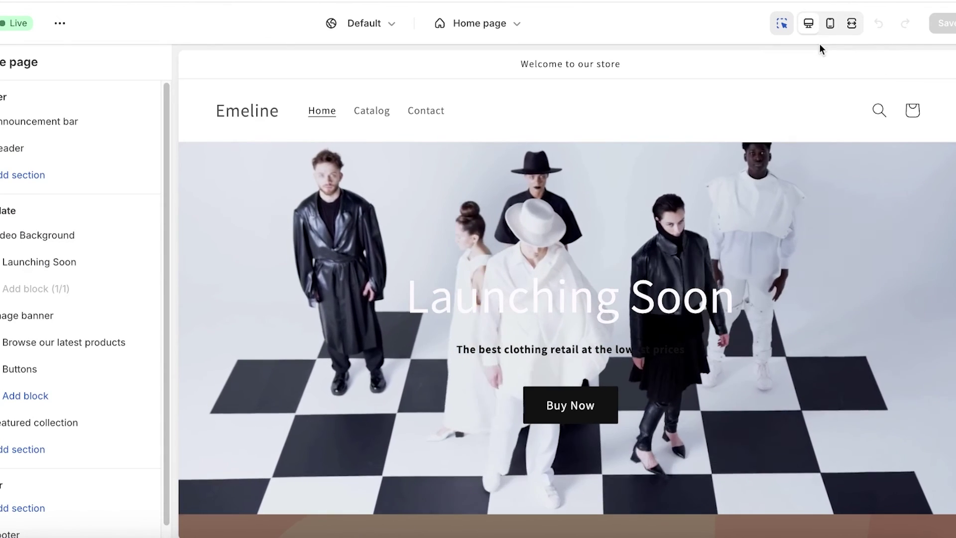